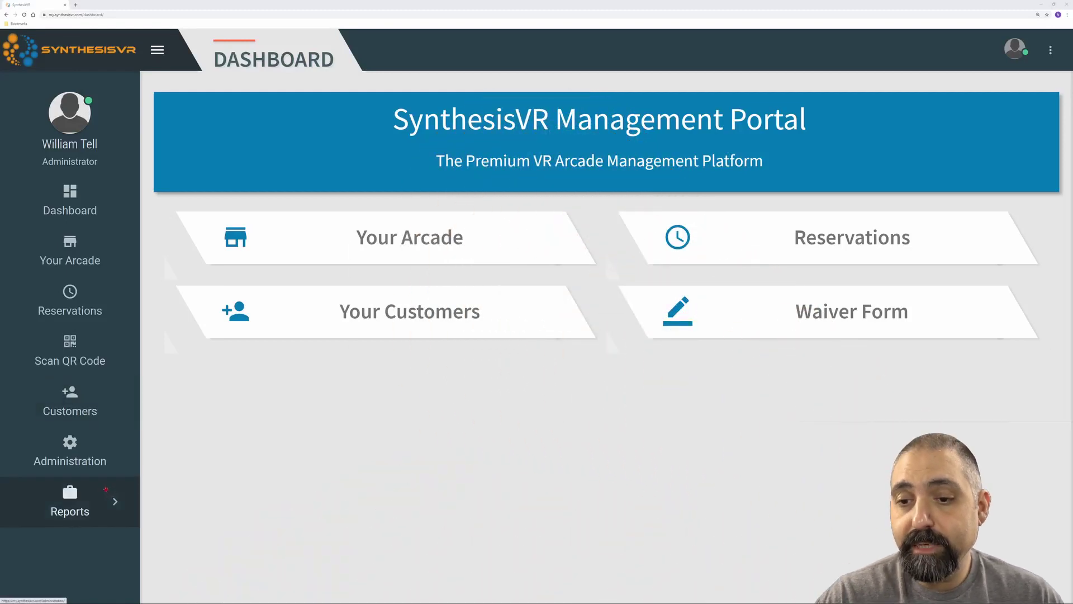
Step: Open the VR Session experience type's operation settings in Administration and start a new duration-based rule
left_click(70, 454)
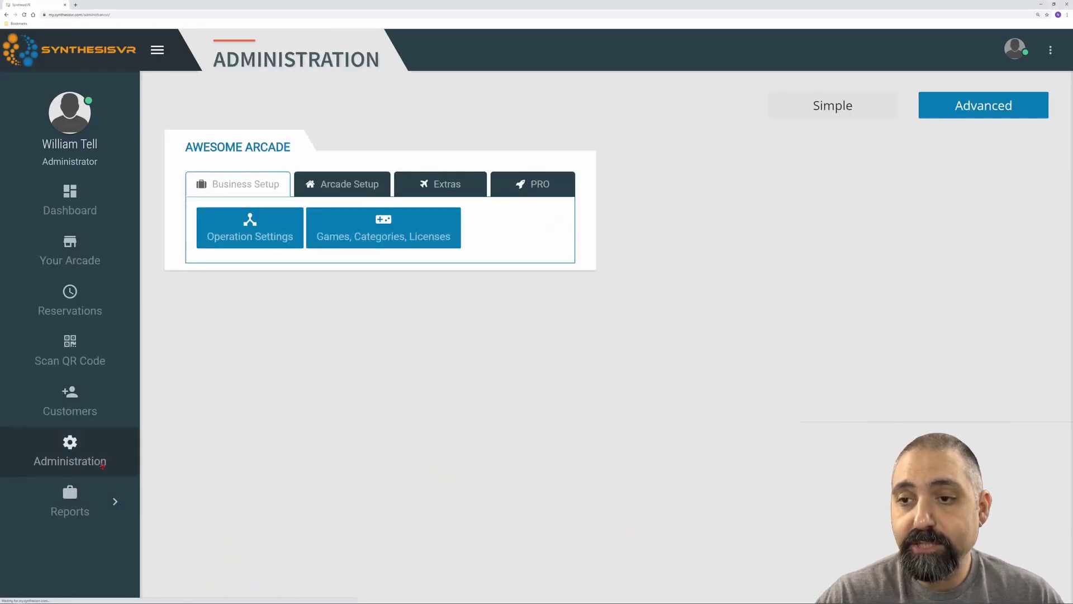
left_click(260, 230)
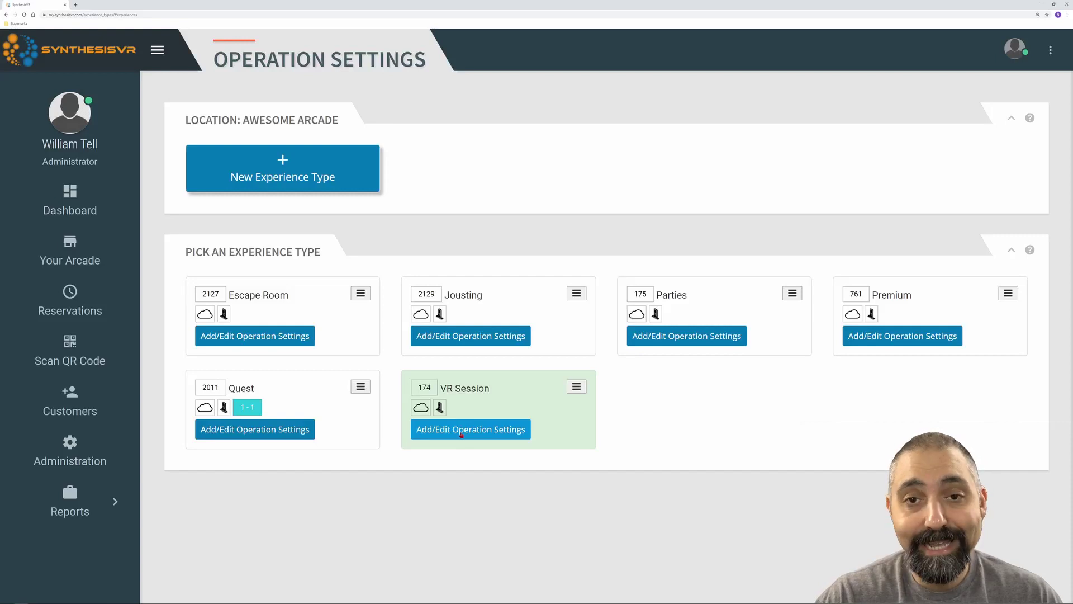
left_click(461, 432)
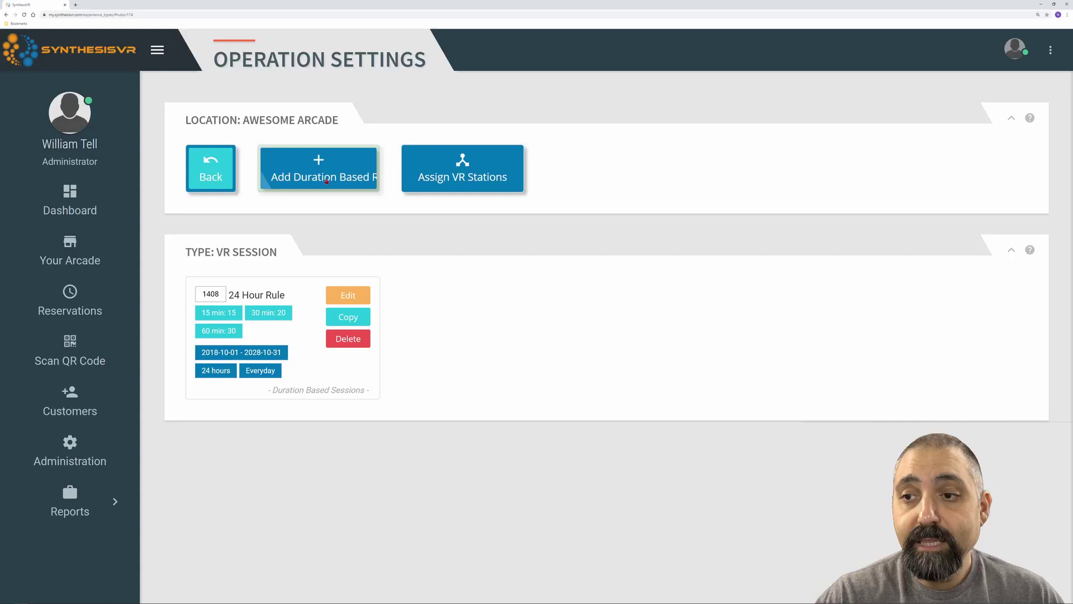
left_click(323, 176)
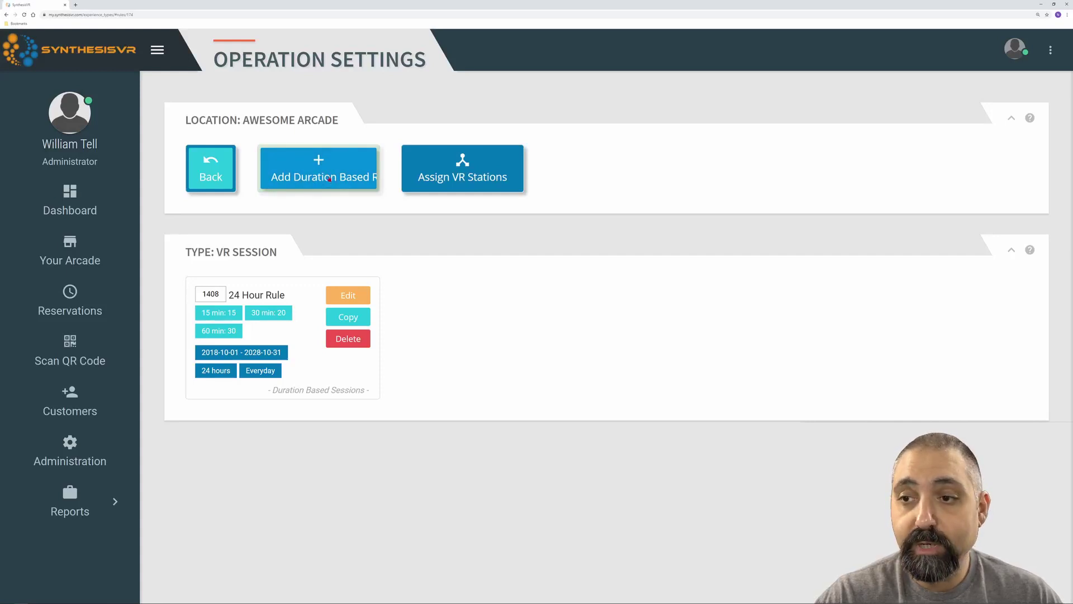
left_click(330, 178)
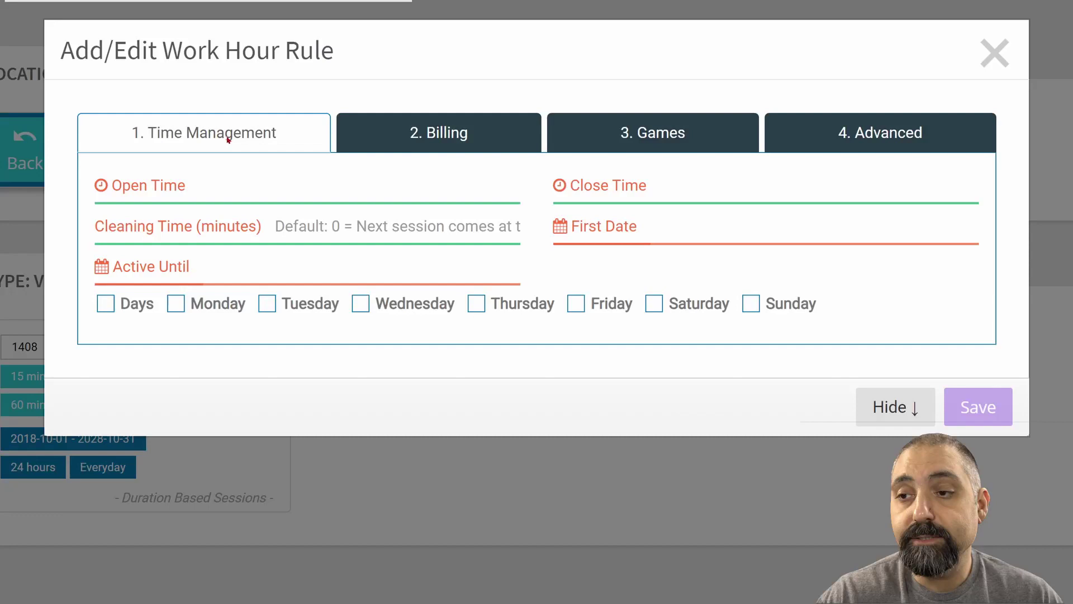
Step: Set the rule's open time to 10:00:00, close time to 14:00:00 and cleaning time to 30 minutes
left_click(222, 183)
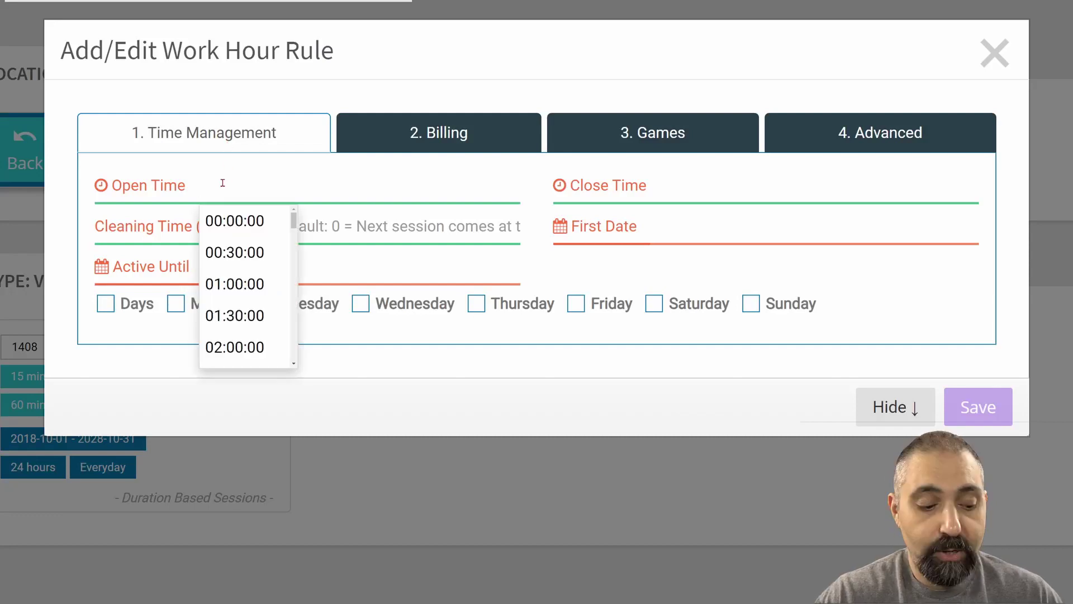
type("10")
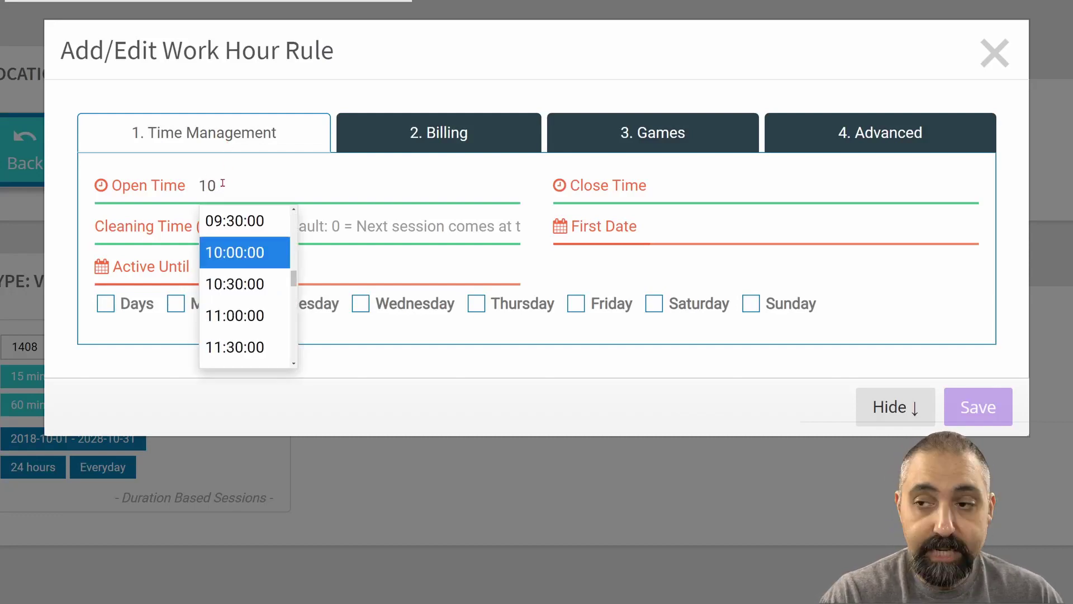
type("am")
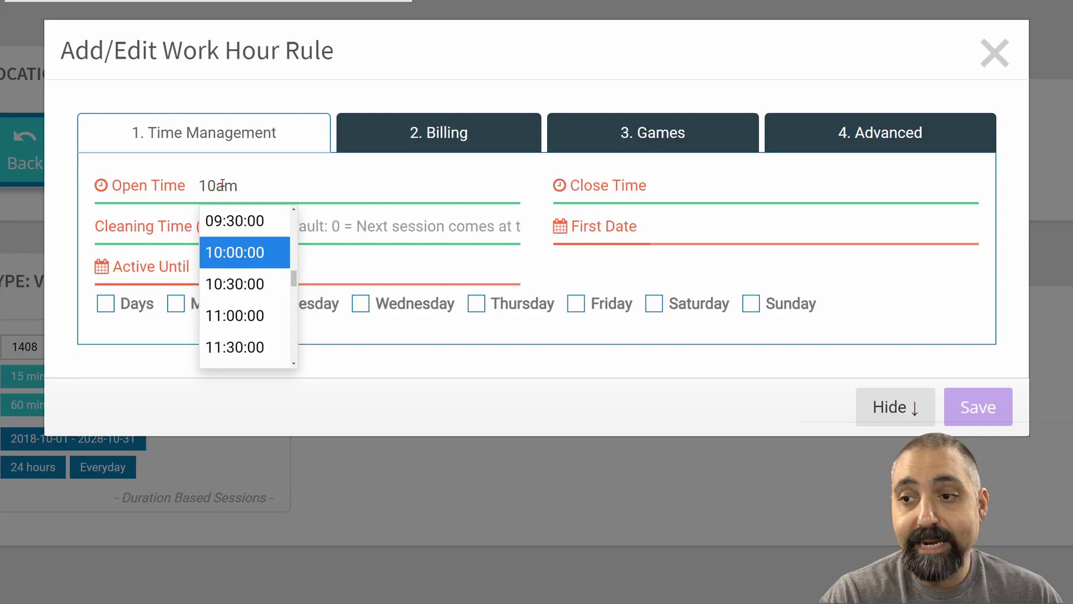
key("Tab")
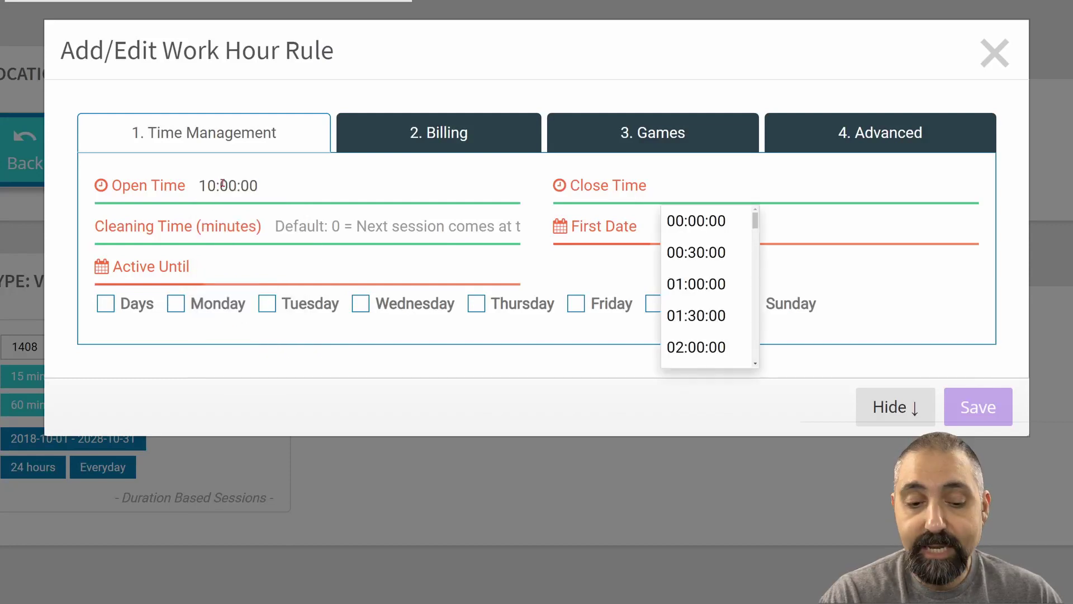
type("2pm")
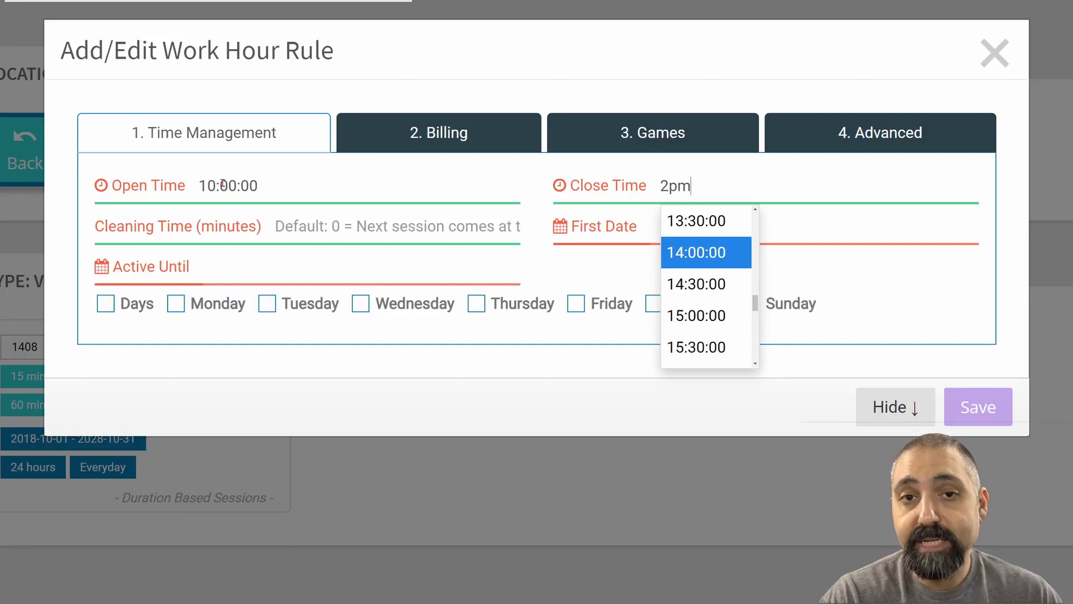
key("Tab")
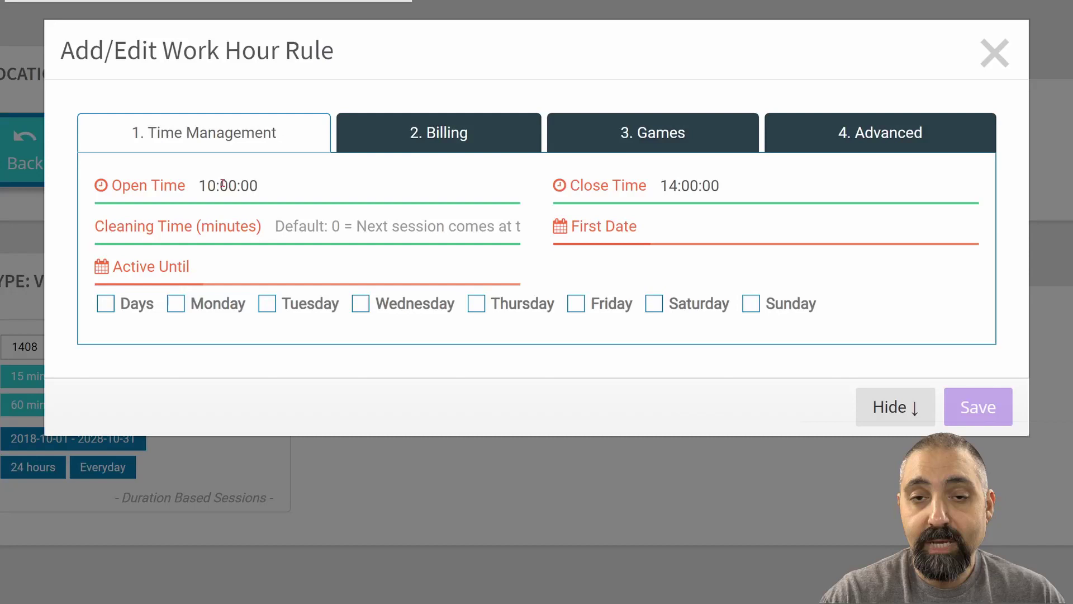
type("30")
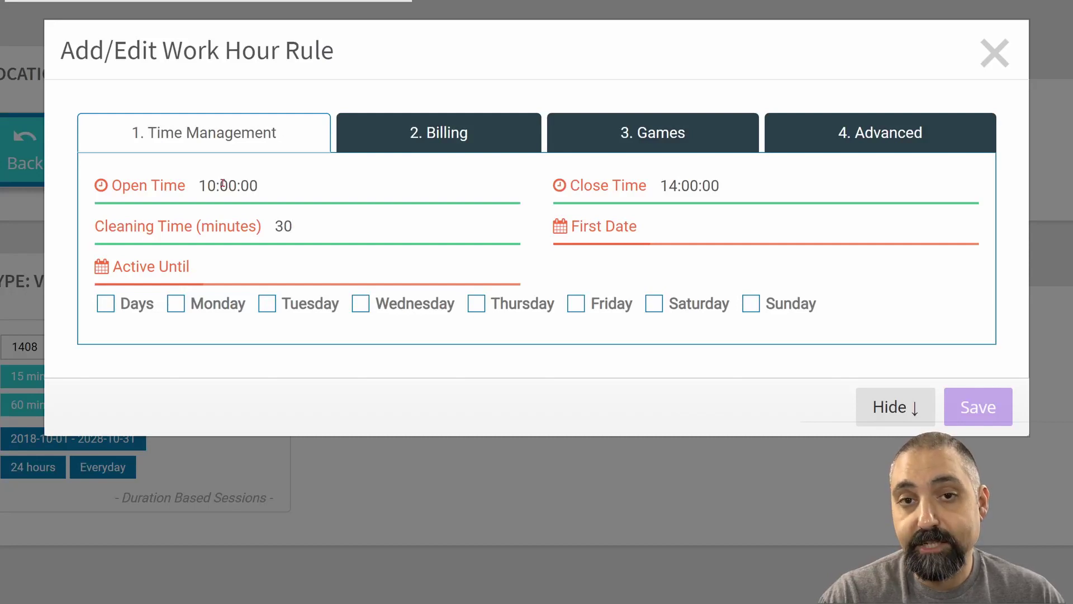
key("Tab")
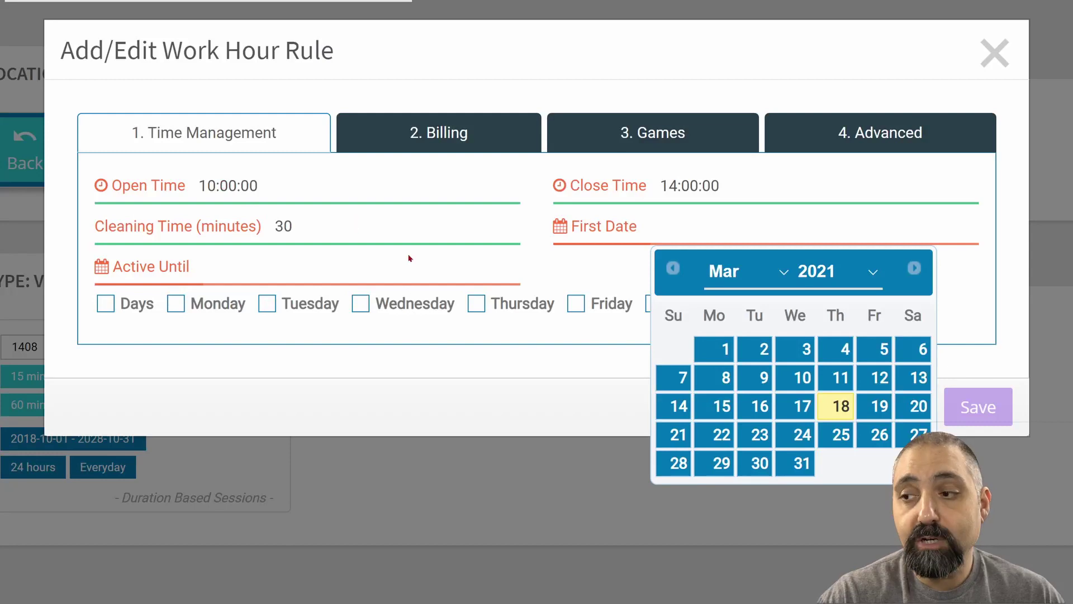
Step: Set the rule's first date to 2021-03-01 and its active-until date to 2021-03-31
left_click(719, 351)
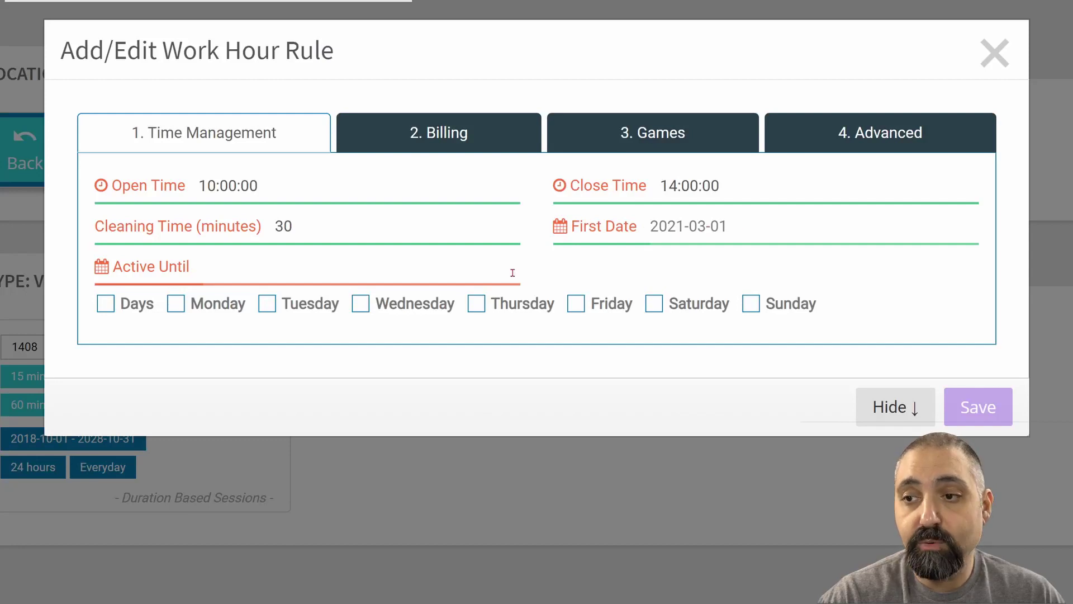
left_click(379, 267)
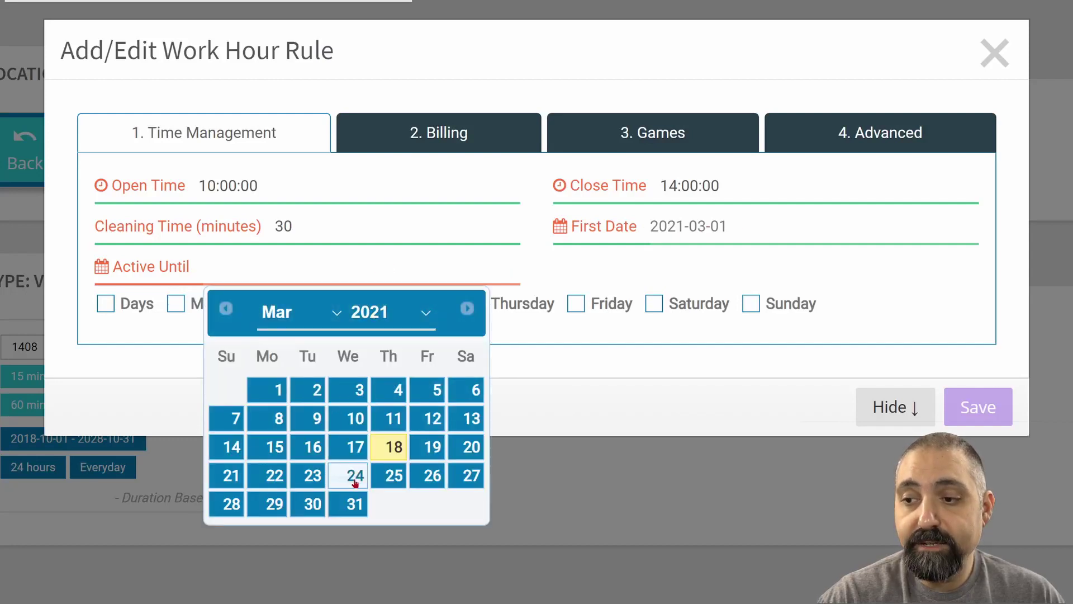
left_click(354, 503)
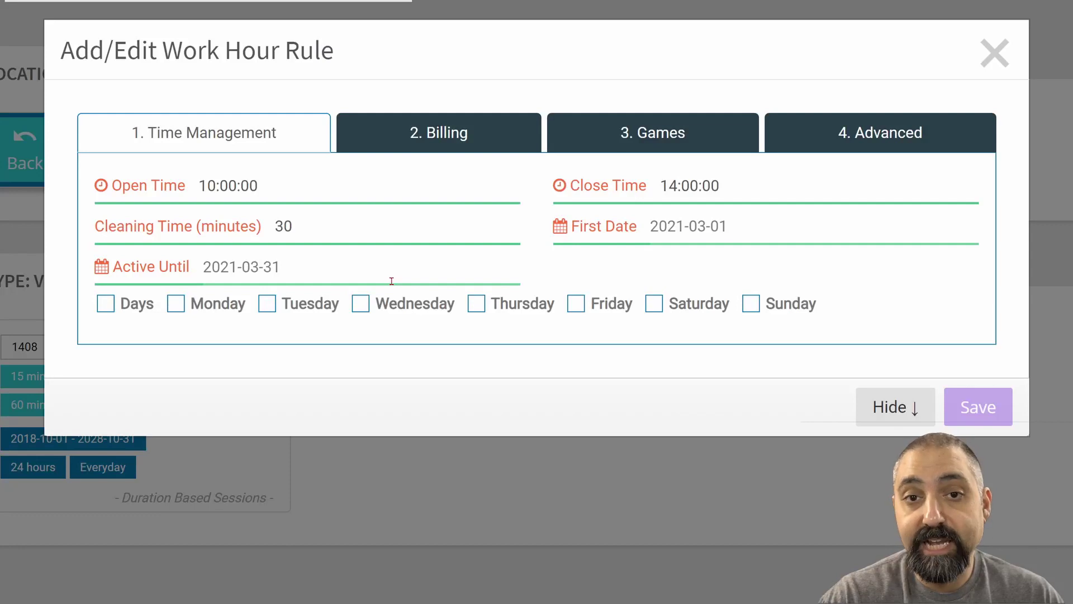
Step: Select Monday, Tuesday, Wednesday, Thursday and Friday as the rule's active days
left_click(176, 305)
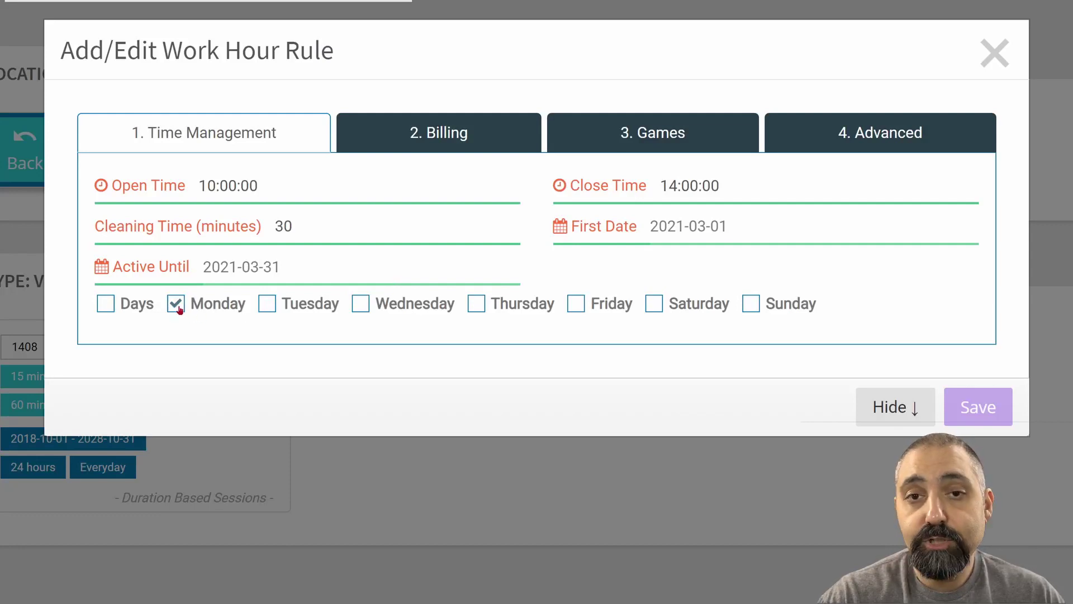
left_click(266, 306)
left_click(361, 305)
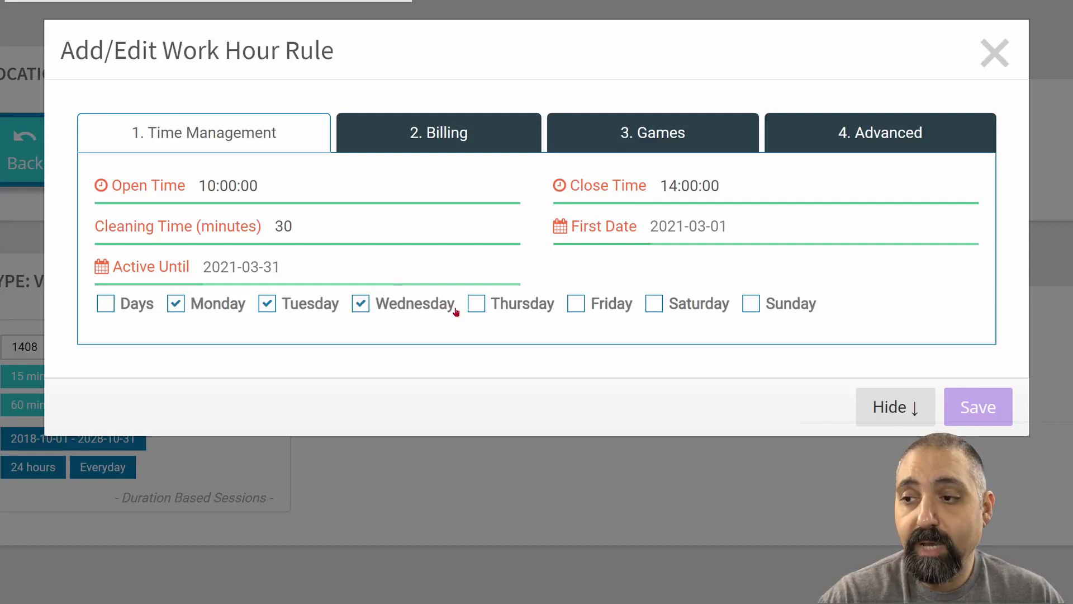
left_click(477, 305)
left_click(578, 305)
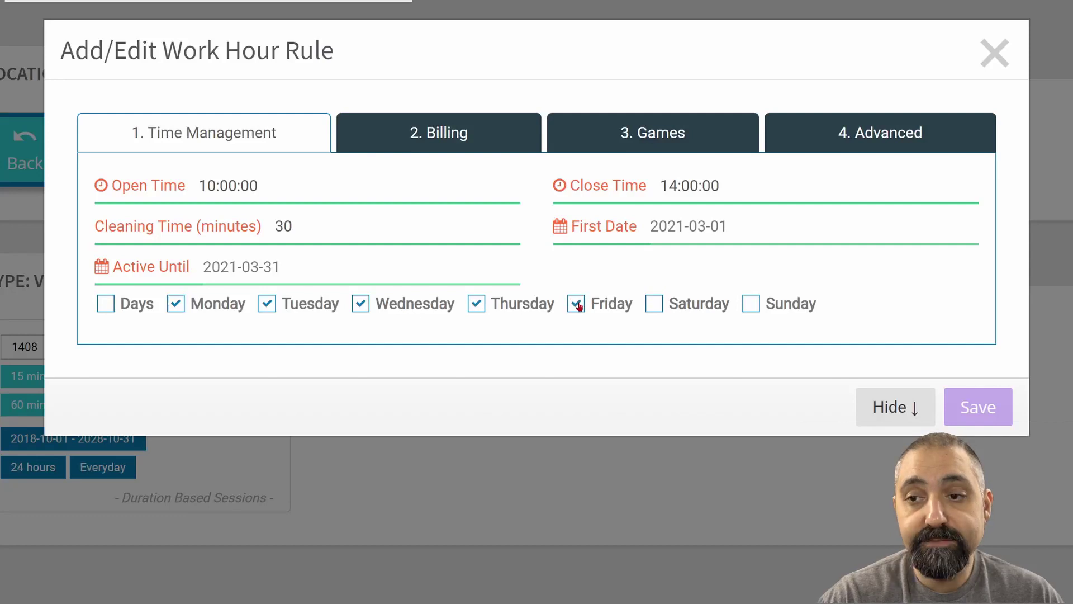
Step: Try inverting the day selection with the Days option and back, and clear Monday through Friday
left_click(105, 304)
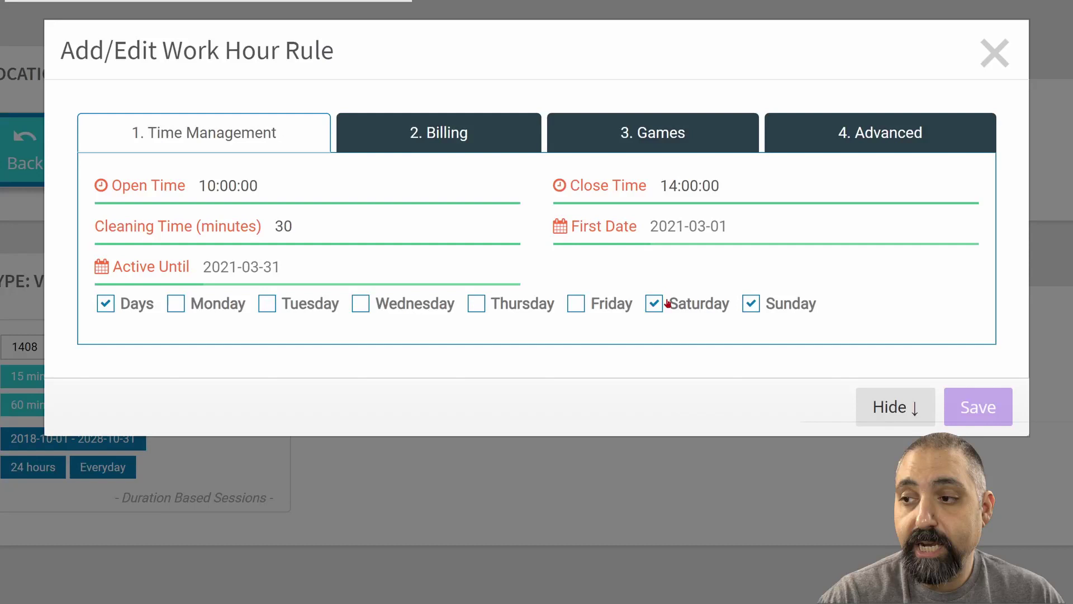
left_click(106, 304)
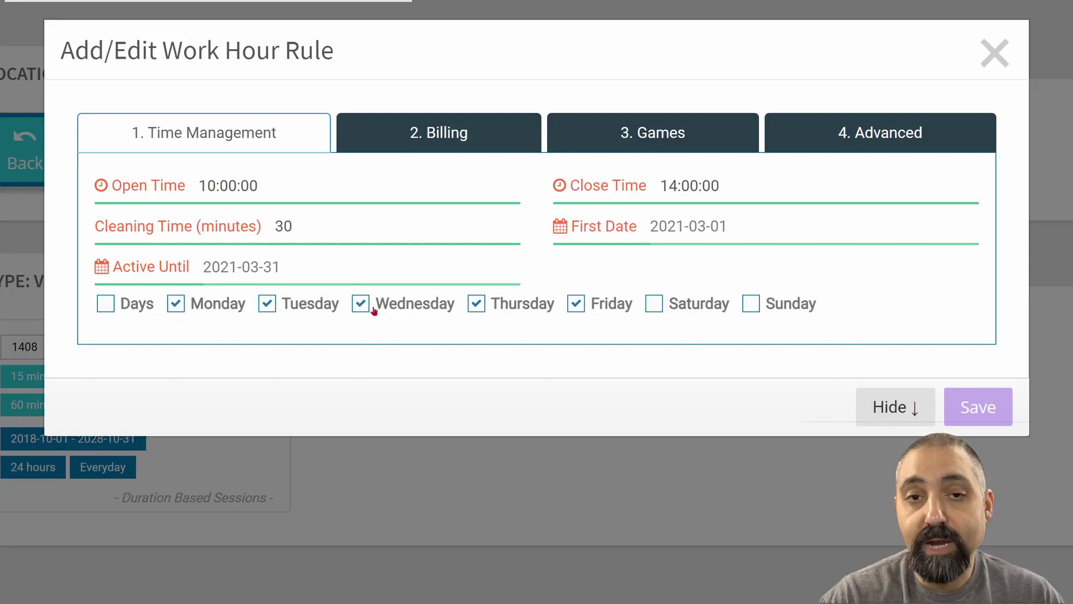
left_click(175, 304)
left_click(268, 306)
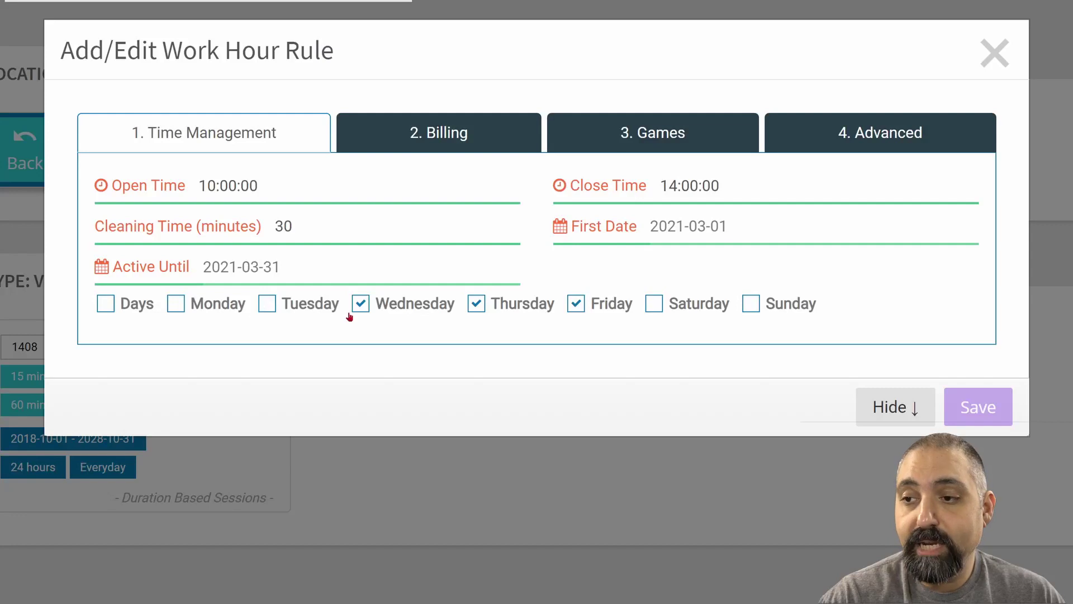
left_click(361, 306)
left_click(477, 305)
left_click(578, 304)
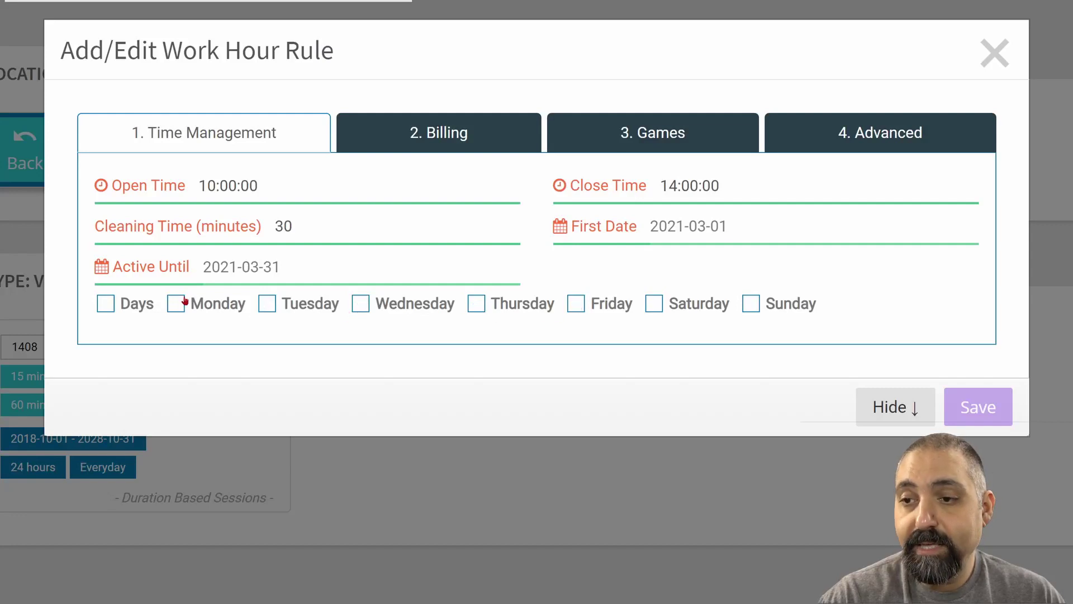
Step: Turn all days on and off with the Days option, and select Monday through Friday again
left_click(105, 304)
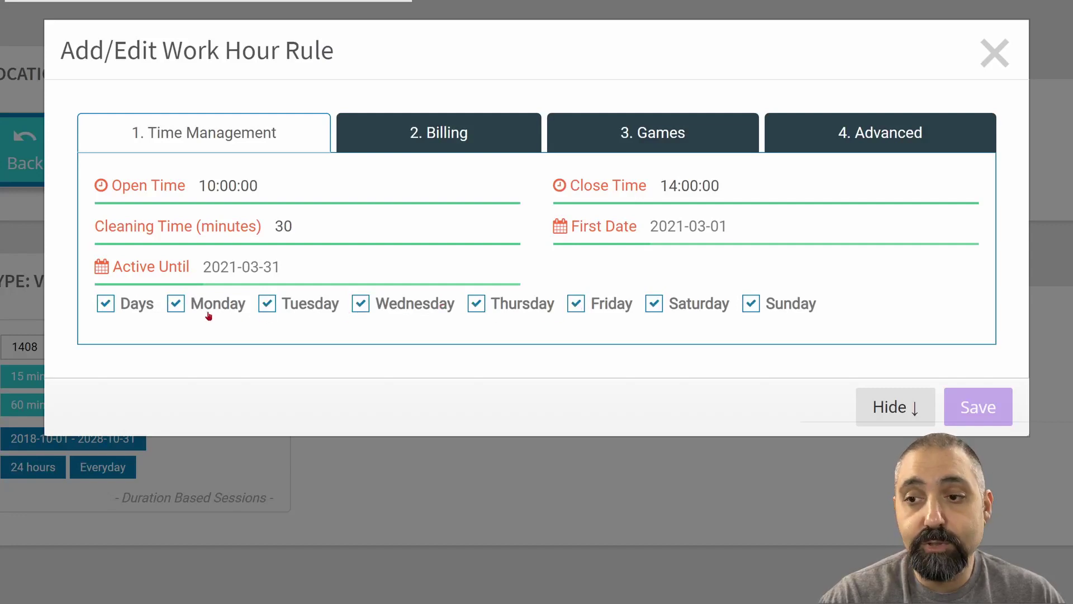
left_click(105, 304)
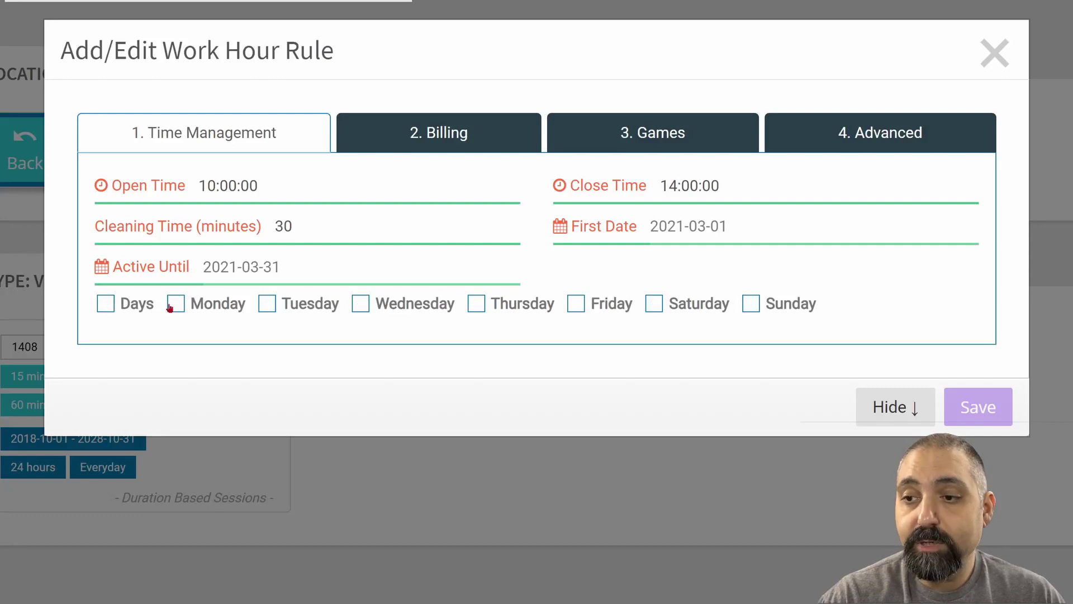
left_click(176, 305)
left_click(268, 304)
left_click(362, 306)
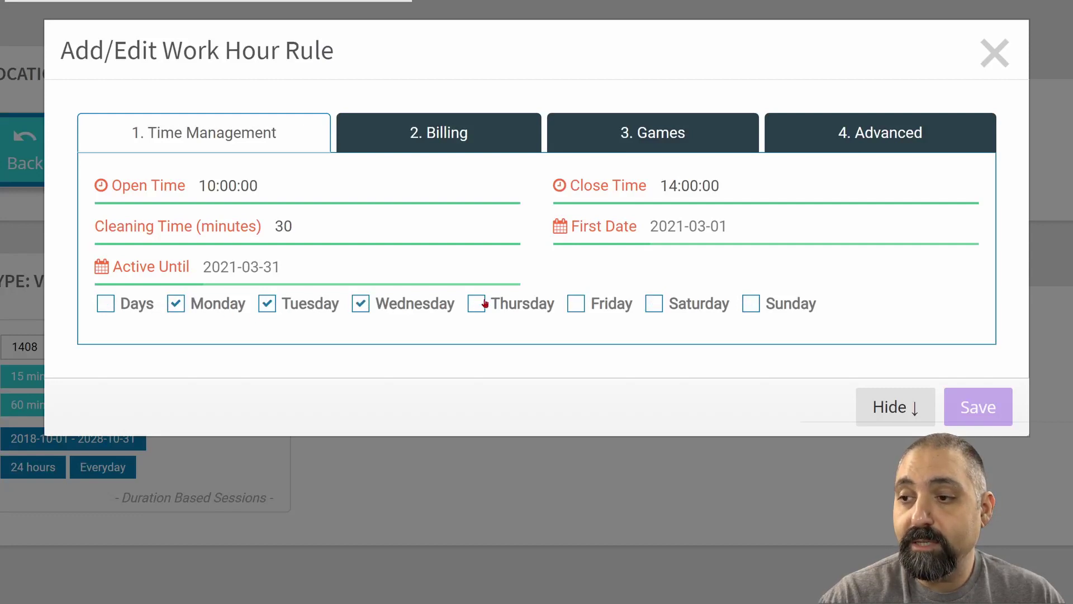
left_click(478, 305)
left_click(579, 305)
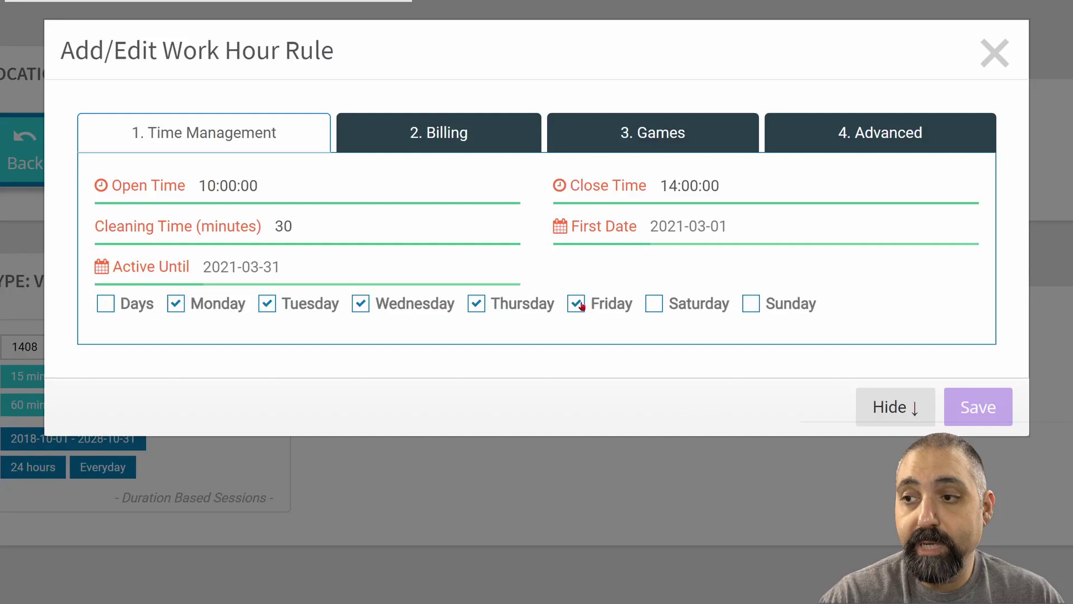
Step: Give the rule the billing title "Weekday Rules"
left_click(470, 140)
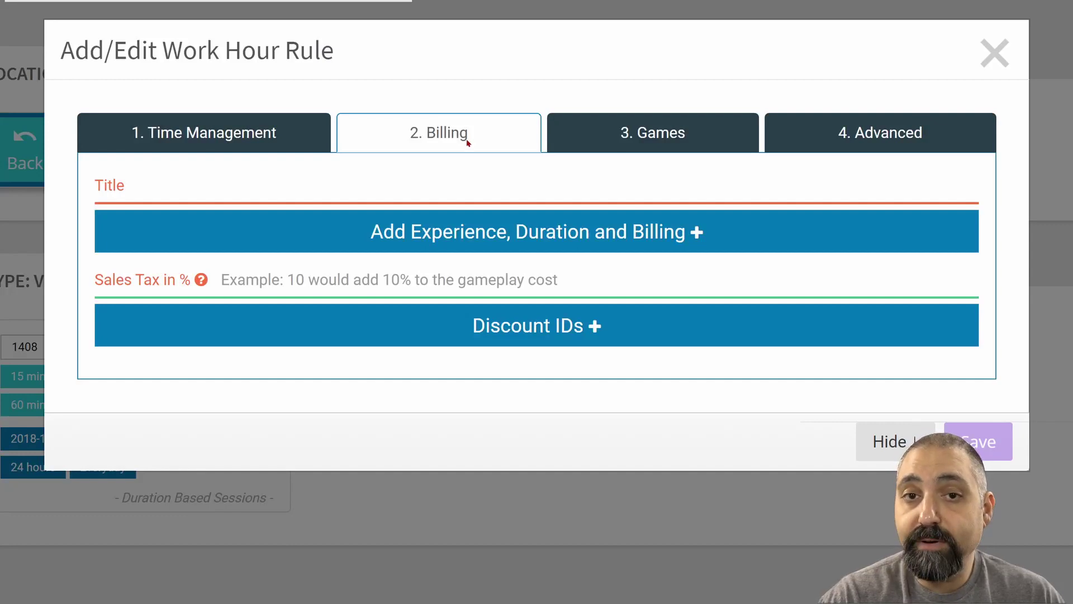
left_click(388, 183)
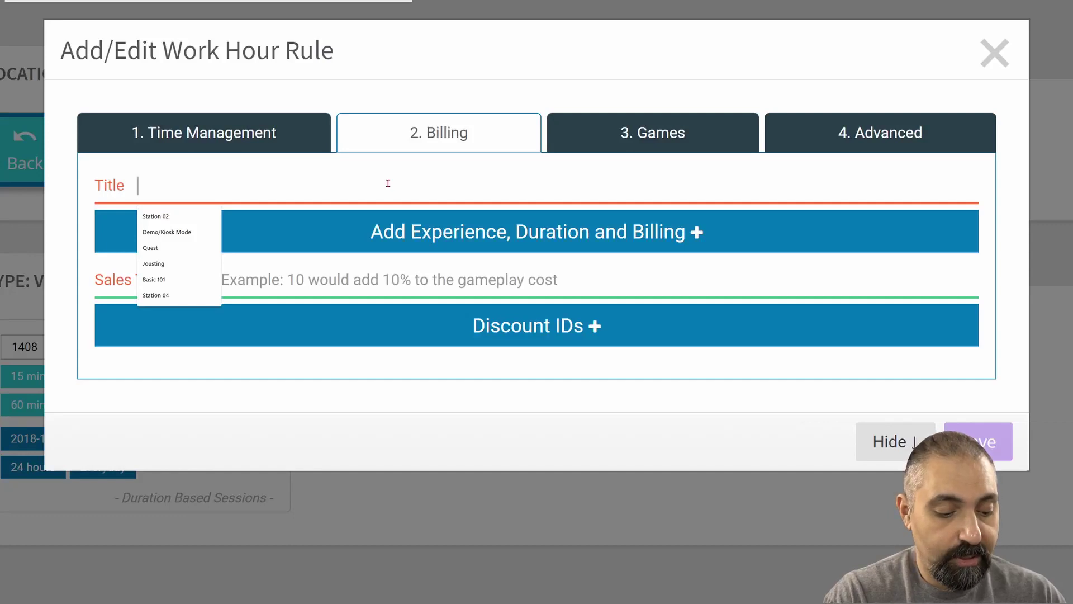
type("Weekday Ti")
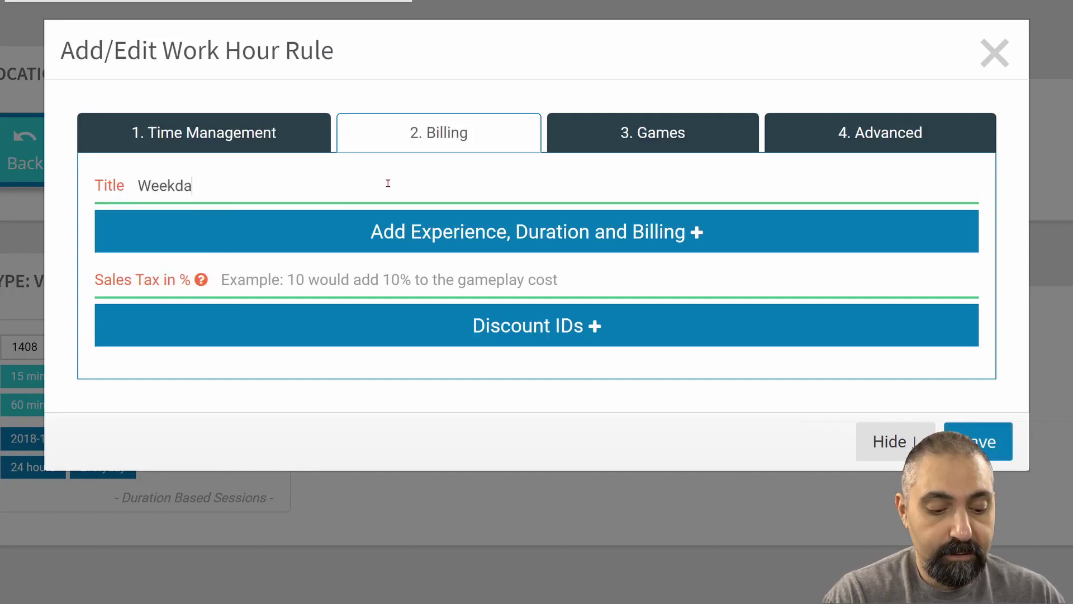
key("BackSpace")
type("Day")
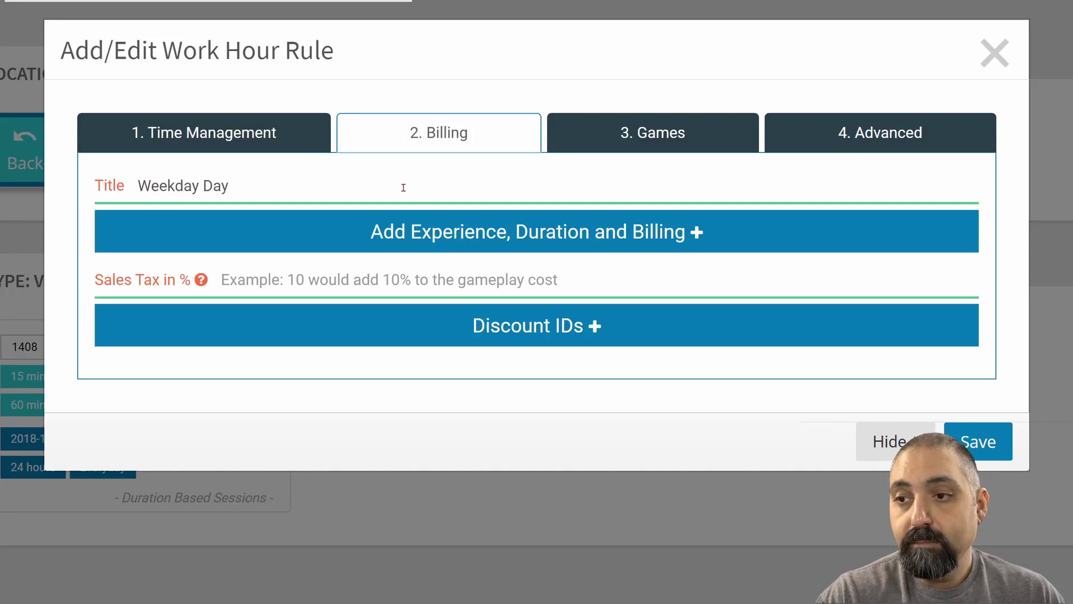
key("BackSpace")
key("BackSpace")
key("BackSpace")
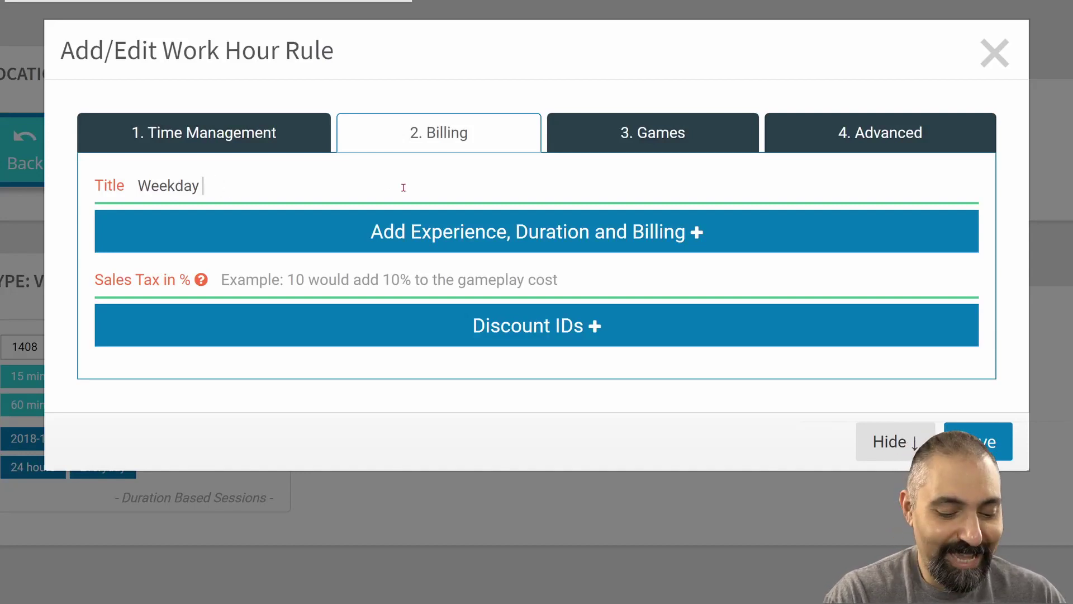
type("Rules")
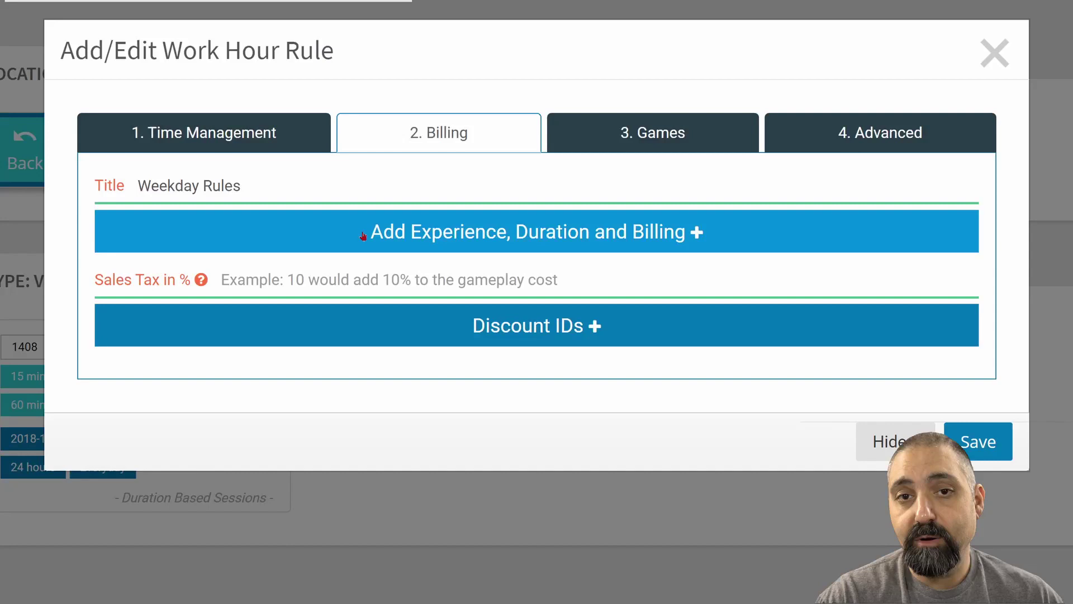
left_click(298, 189)
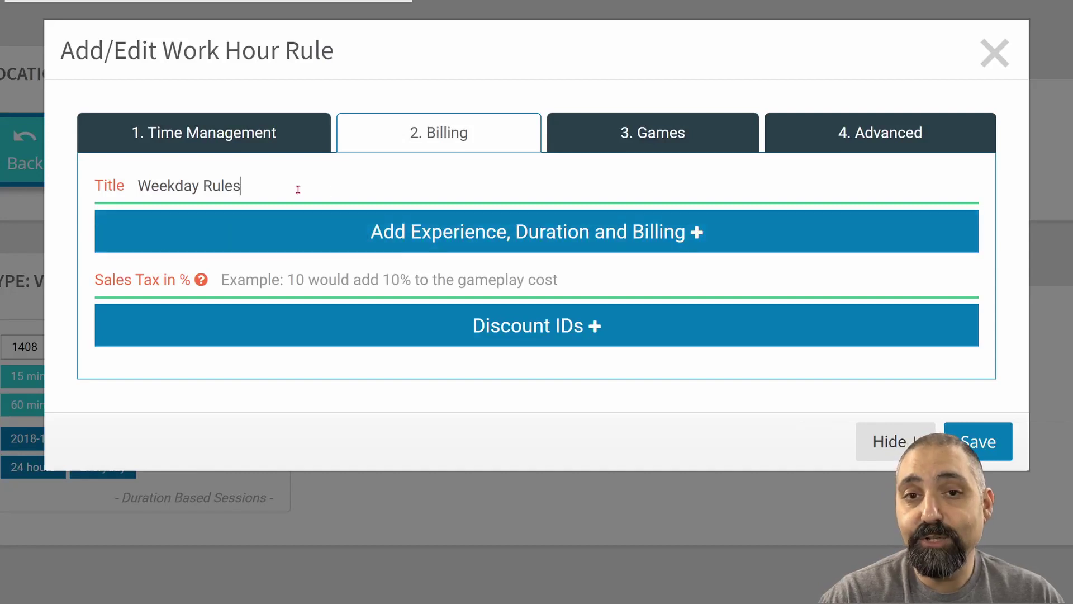
Step: Add three experience, duration and billing entries to the rule with VR Session as the experience type
left_click(500, 232)
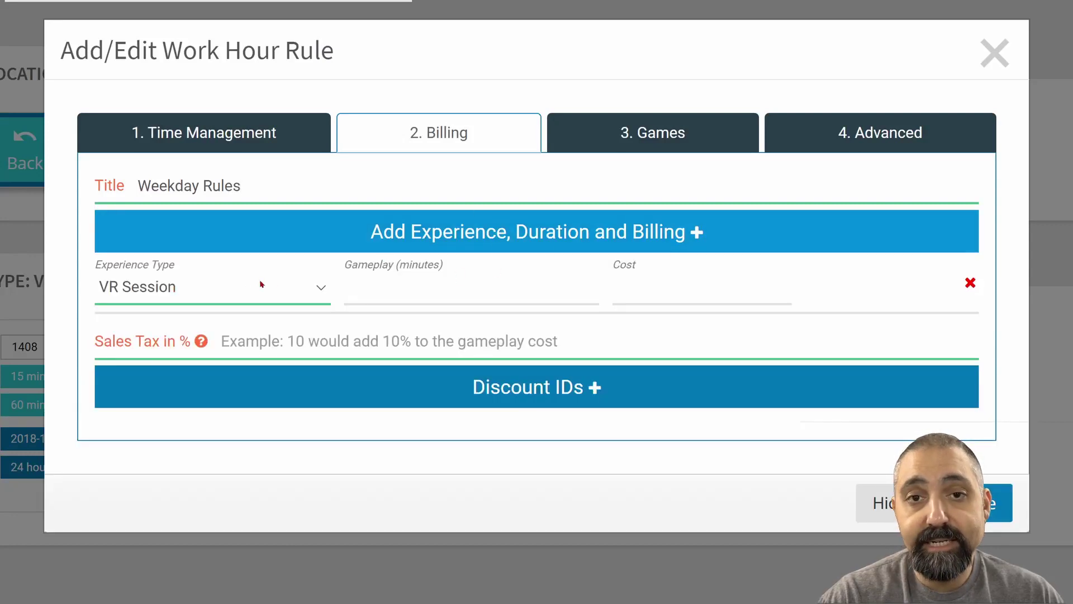
left_click(971, 284)
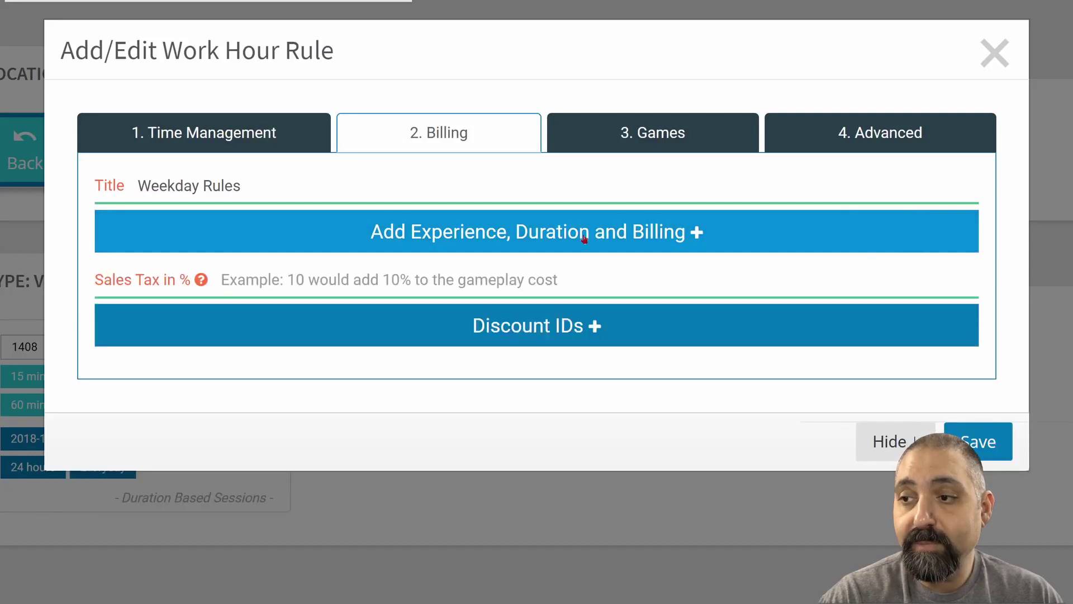
left_click(556, 230)
left_click(556, 230)
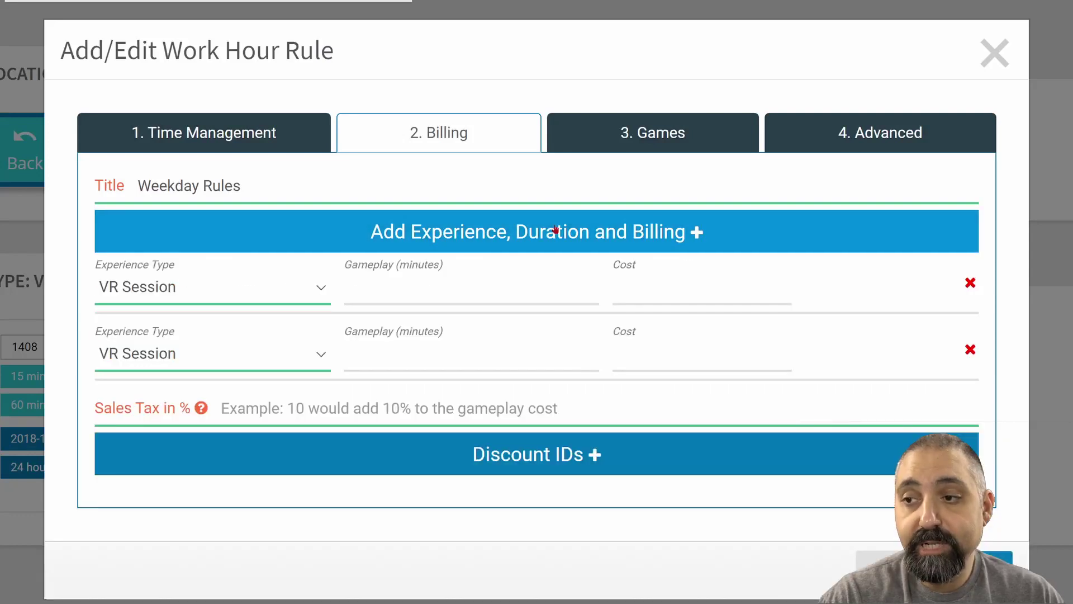
left_click(555, 230)
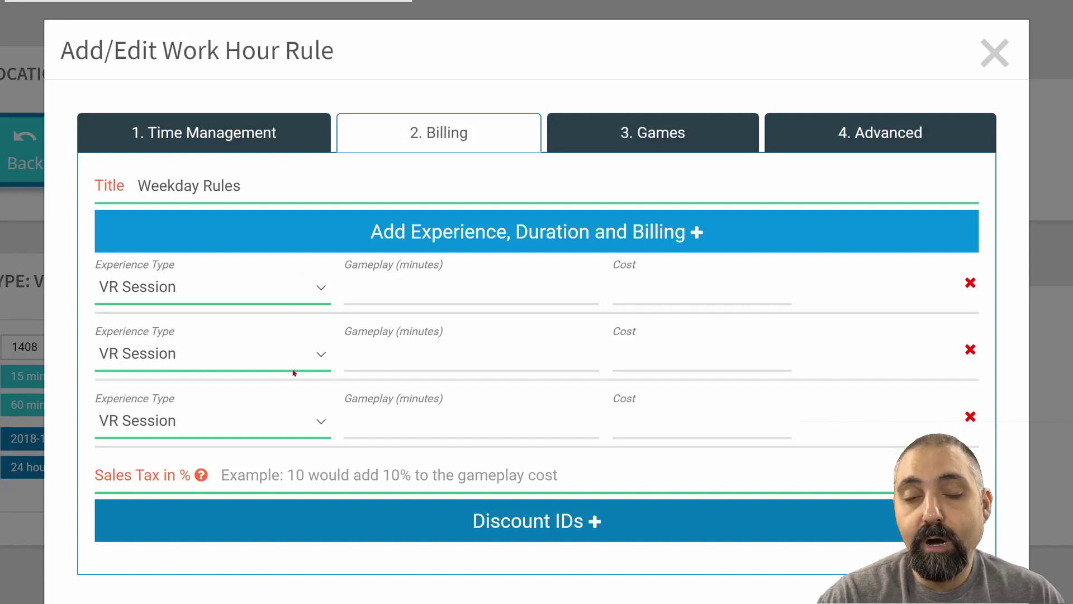
left_click(245, 289)
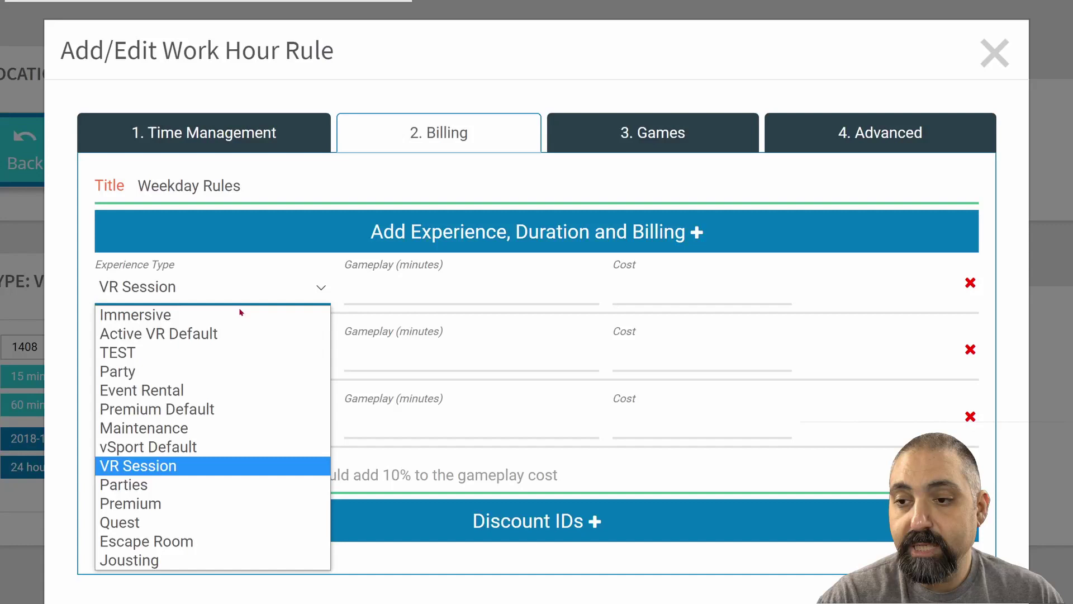
left_click(210, 461)
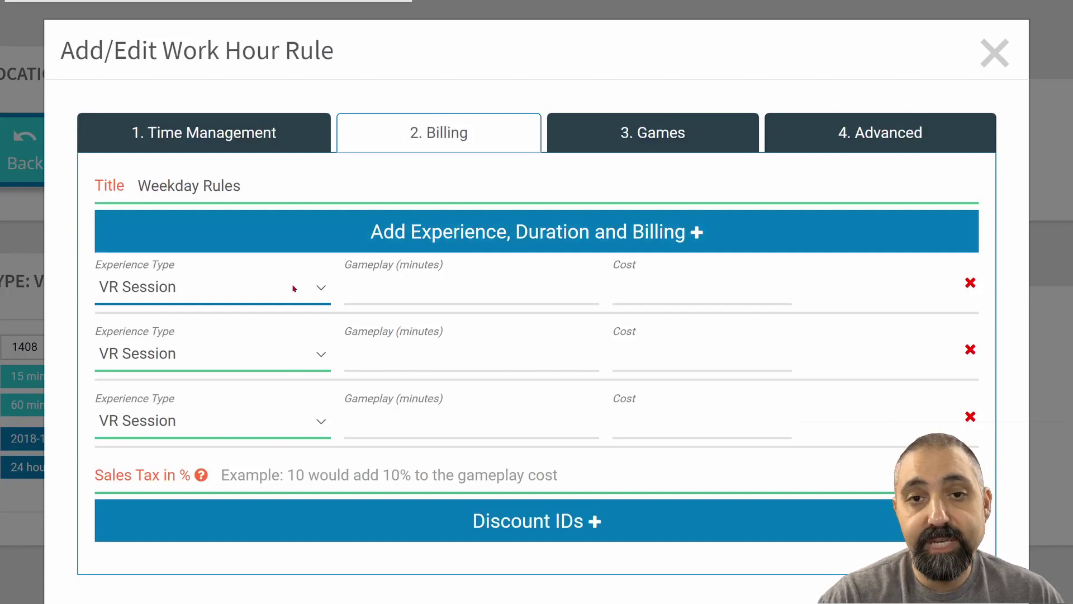
Step: Set the first billing entry to 15 minutes at a cost of 15 and the second to 30 minutes at 20
left_click(469, 288)
type("15")
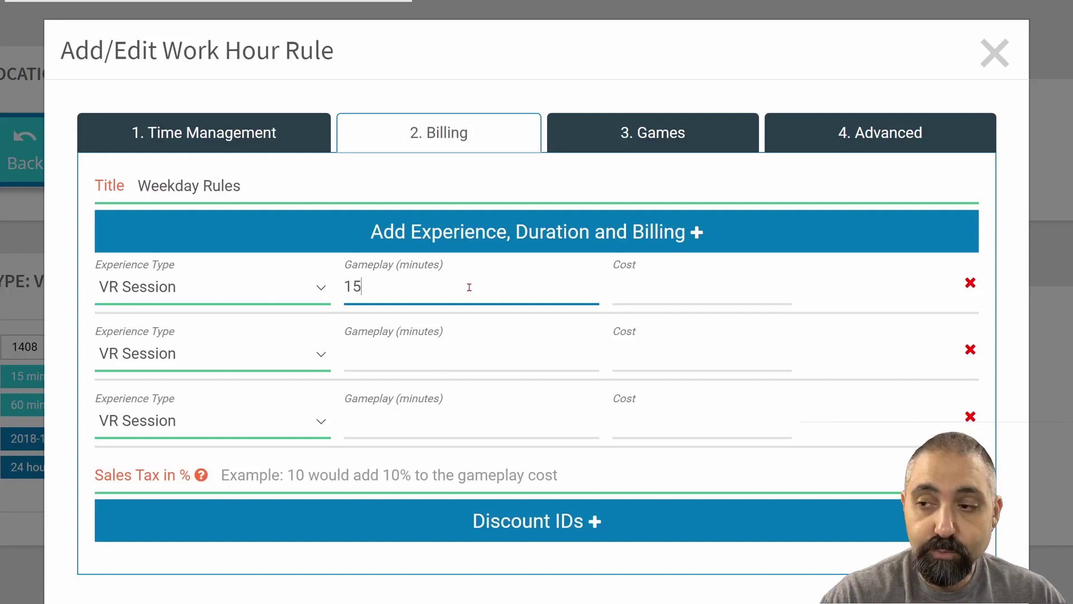
left_click(616, 289)
type("15")
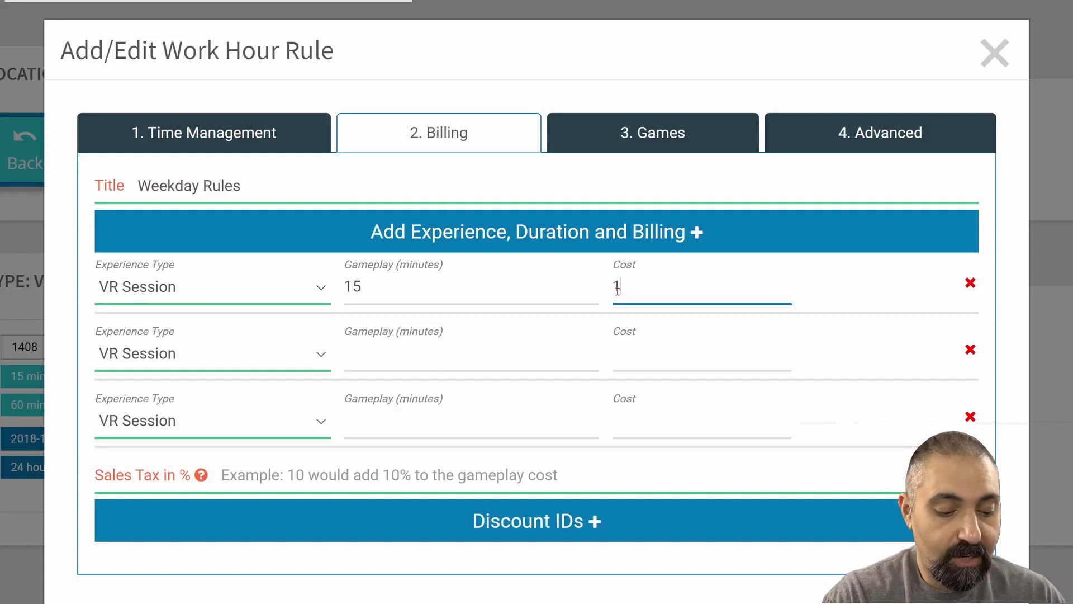
left_click(478, 357)
type("30")
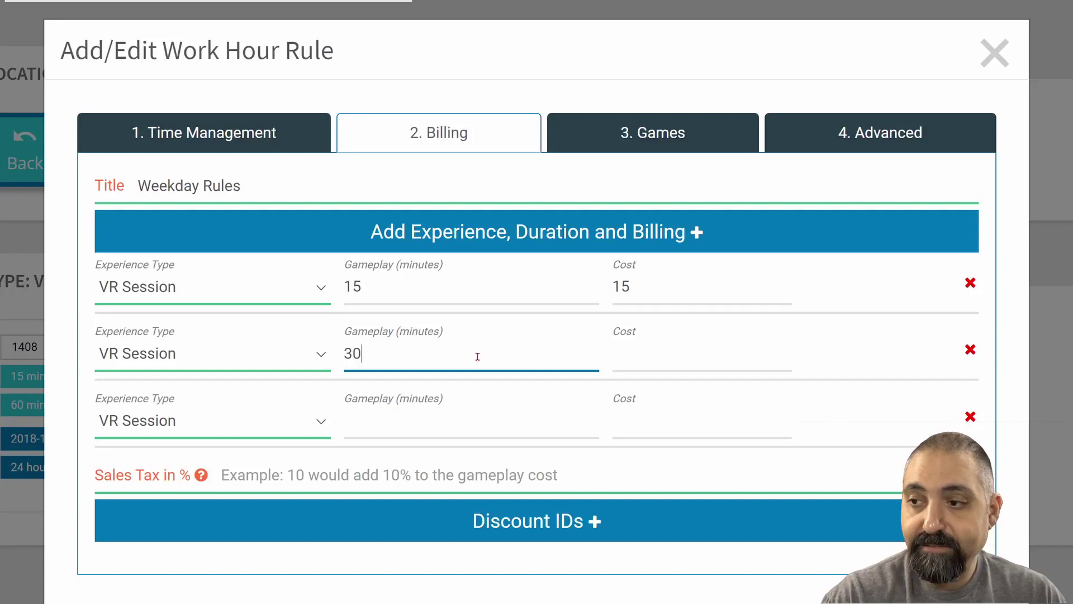
key("Tab")
type("20")
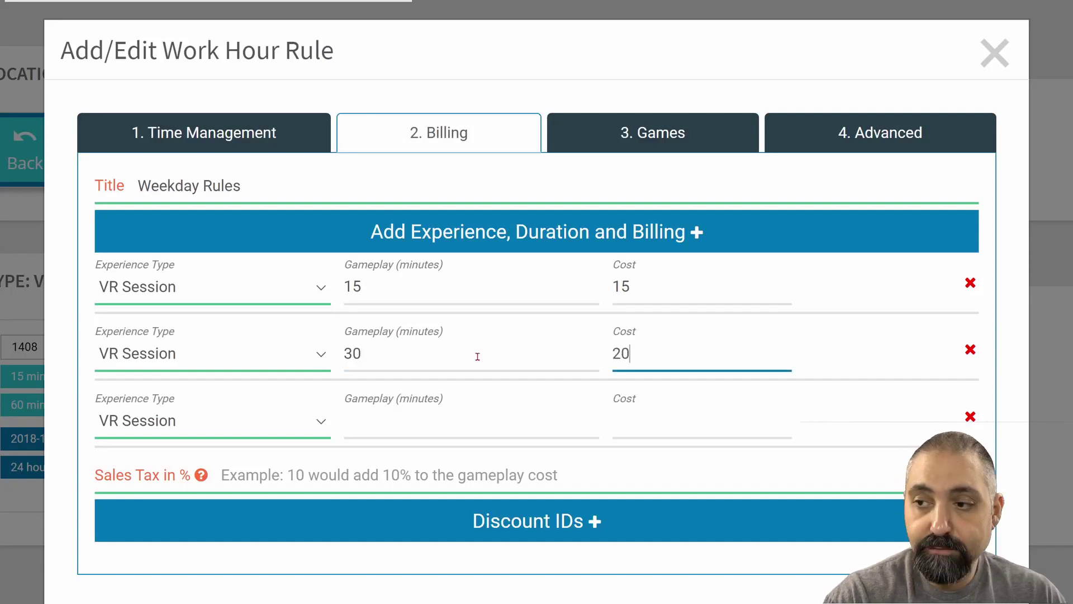
Step: Set the third billing entry to 60 minutes at a cost of 30, and the sales tax to 7%
left_click(442, 422)
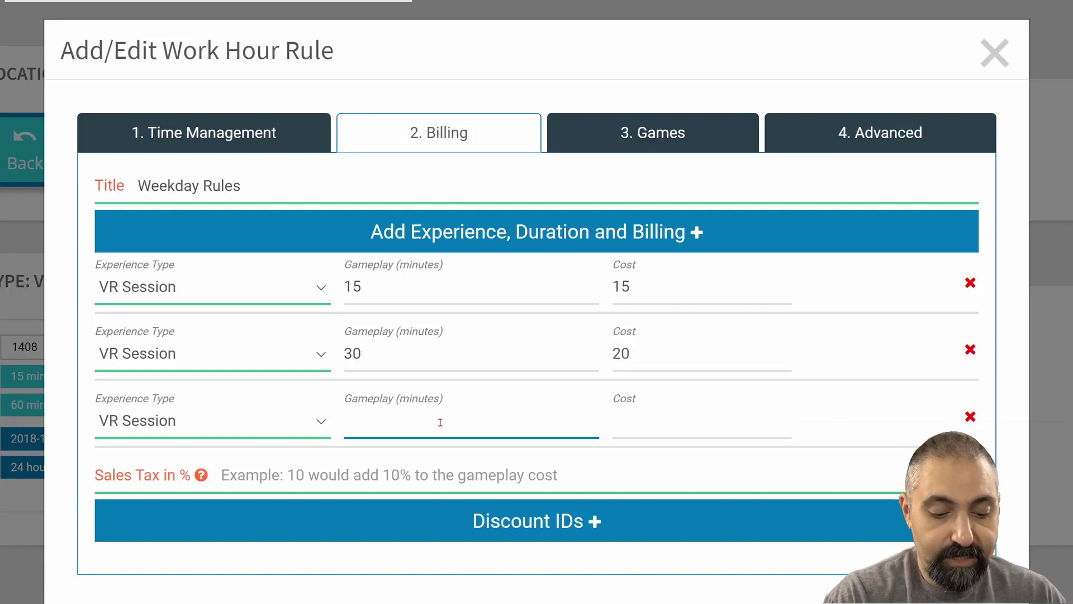
type("60")
key("Tab")
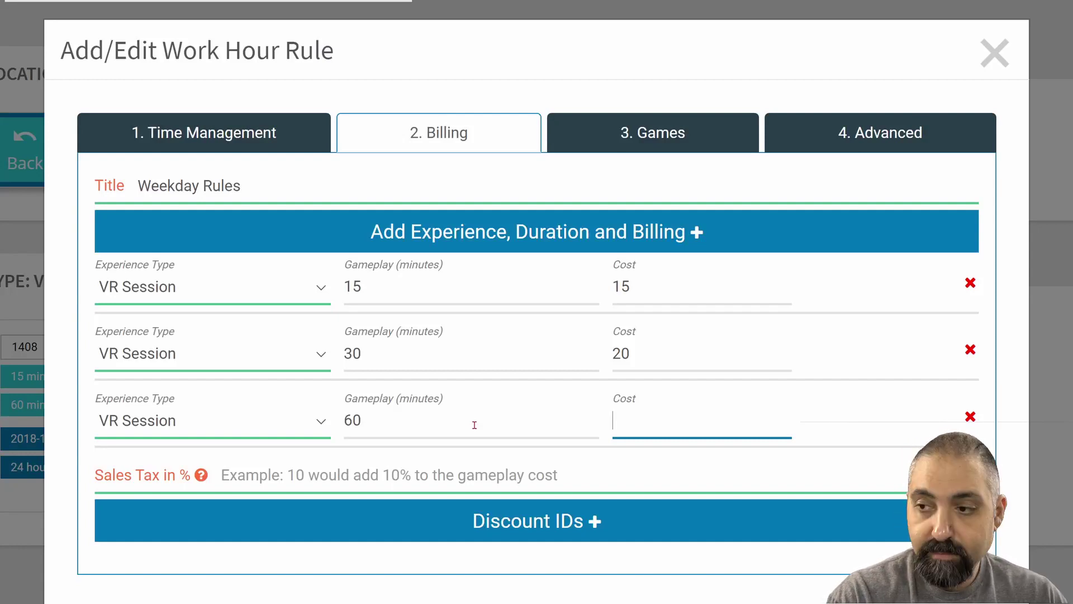
type("30")
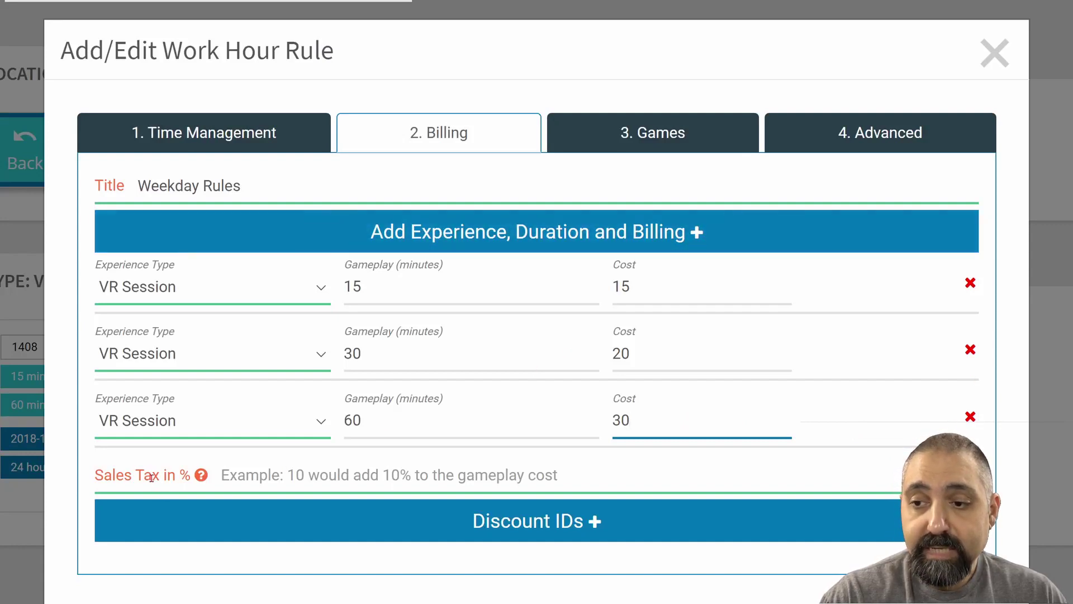
left_click(271, 476)
type("7")
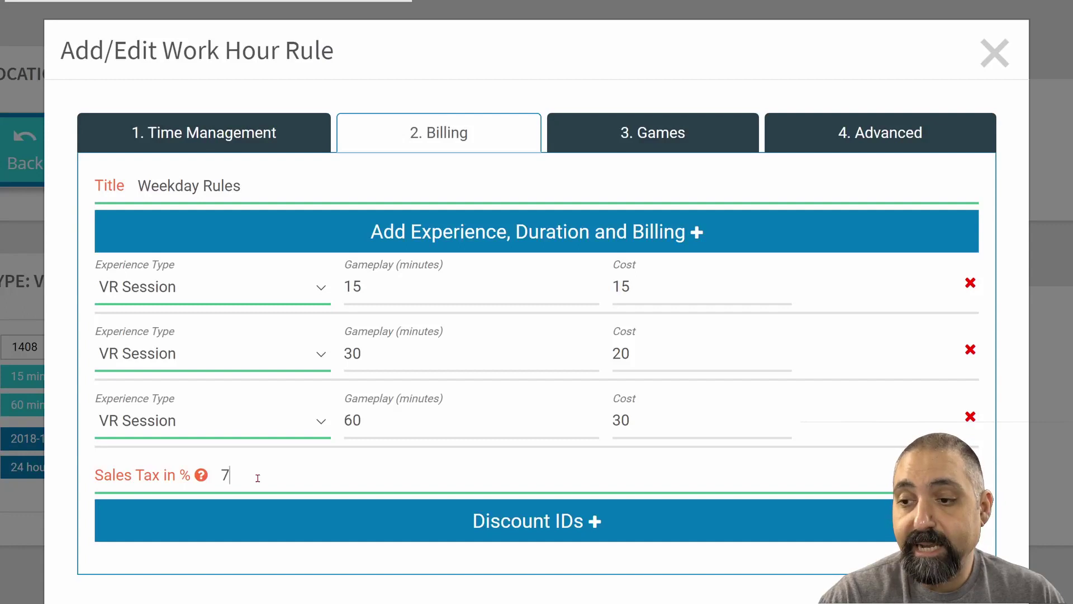
Step: Try adding discount IDs such as October Promo and Winter Discount to the rule, and remove them all
left_click(474, 517)
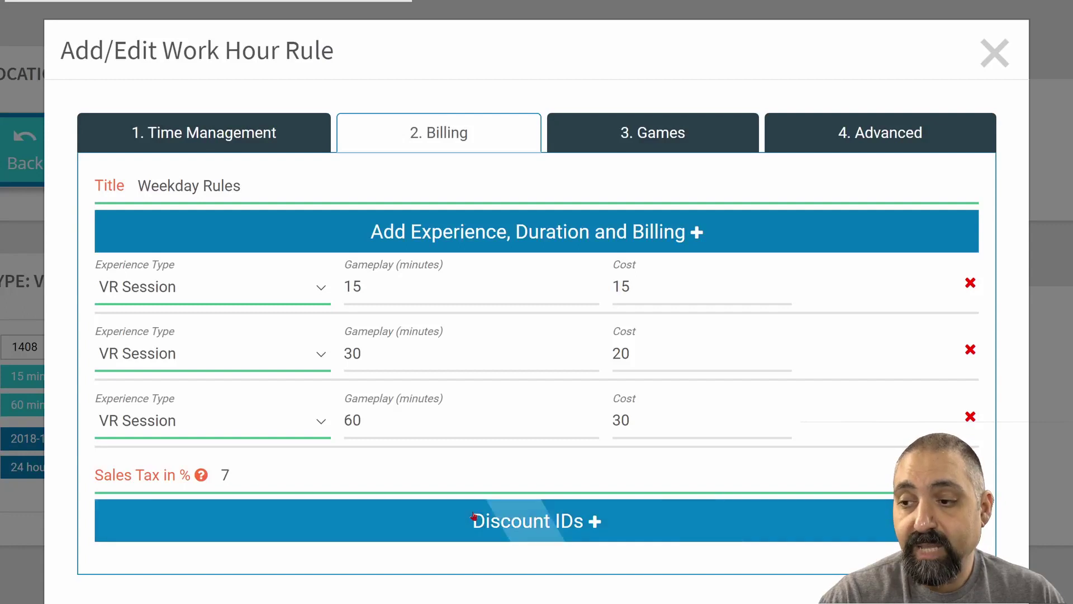
left_click(530, 522)
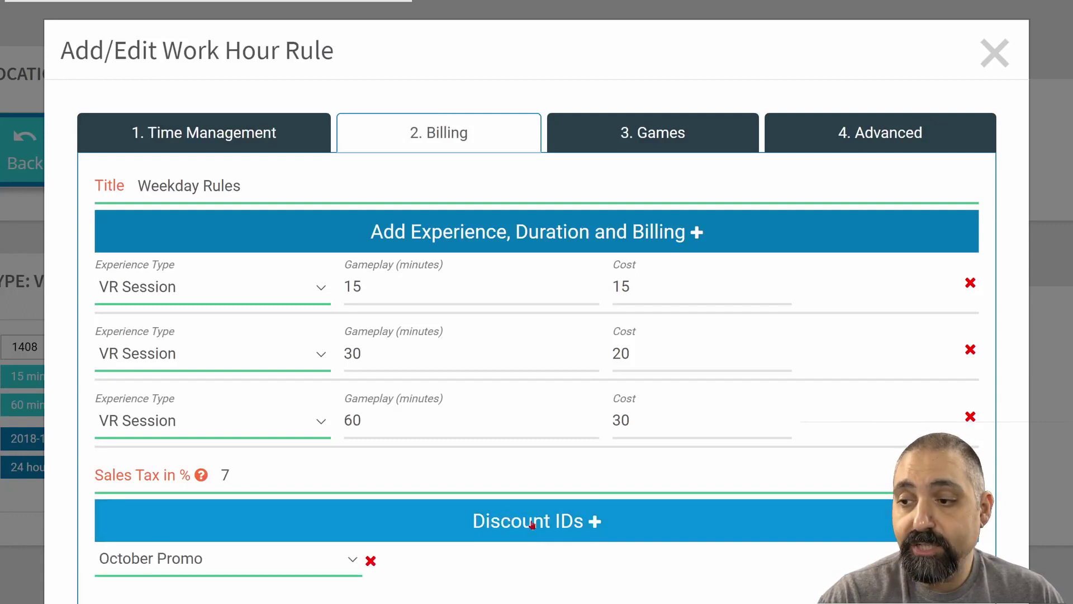
left_click(548, 523)
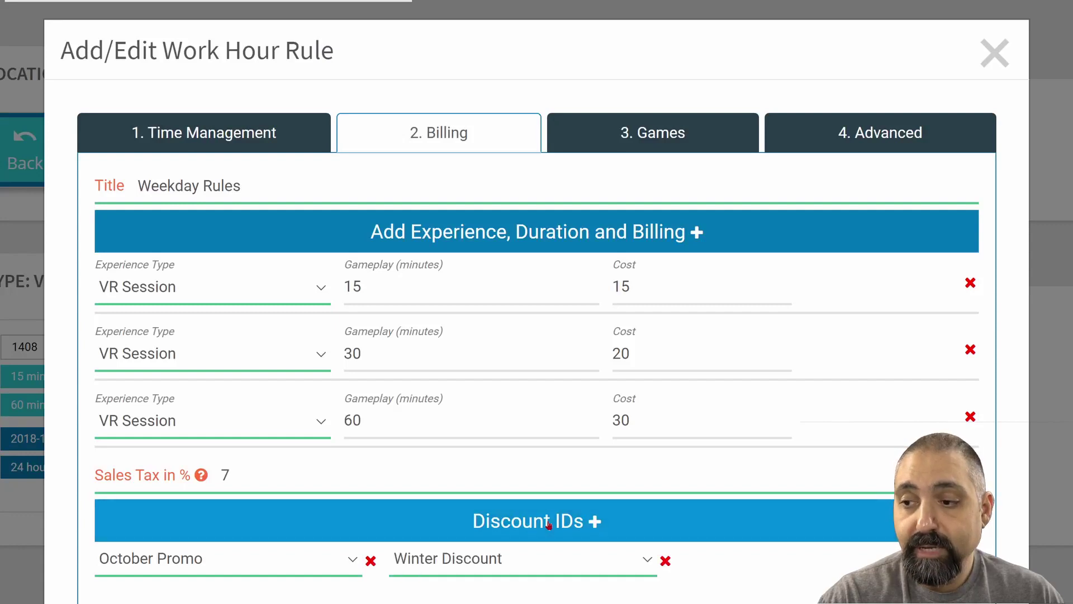
left_click(596, 522)
left_click(960, 560)
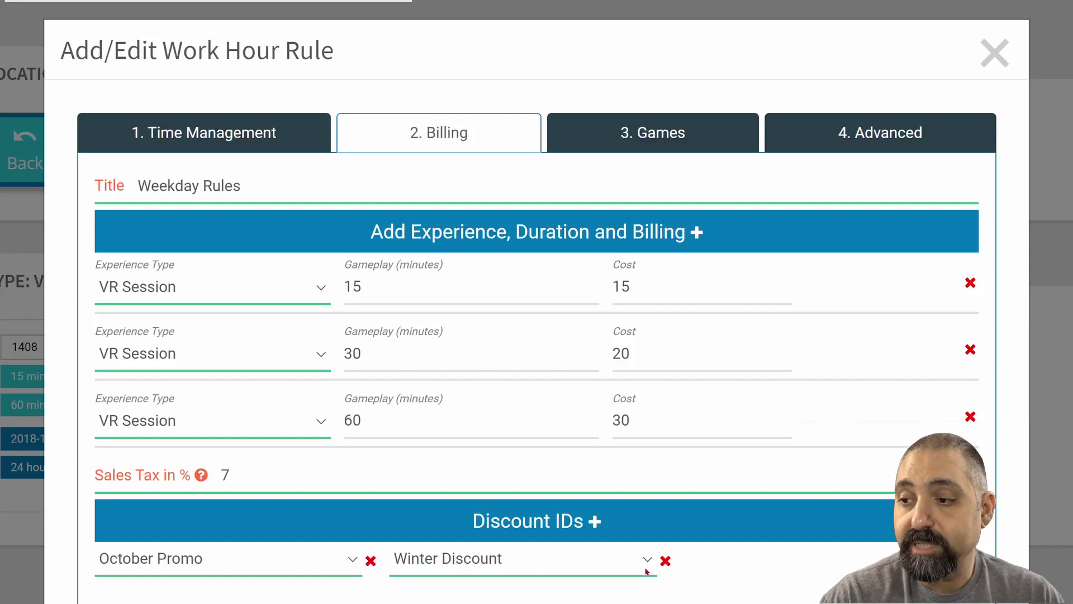
left_click(666, 560)
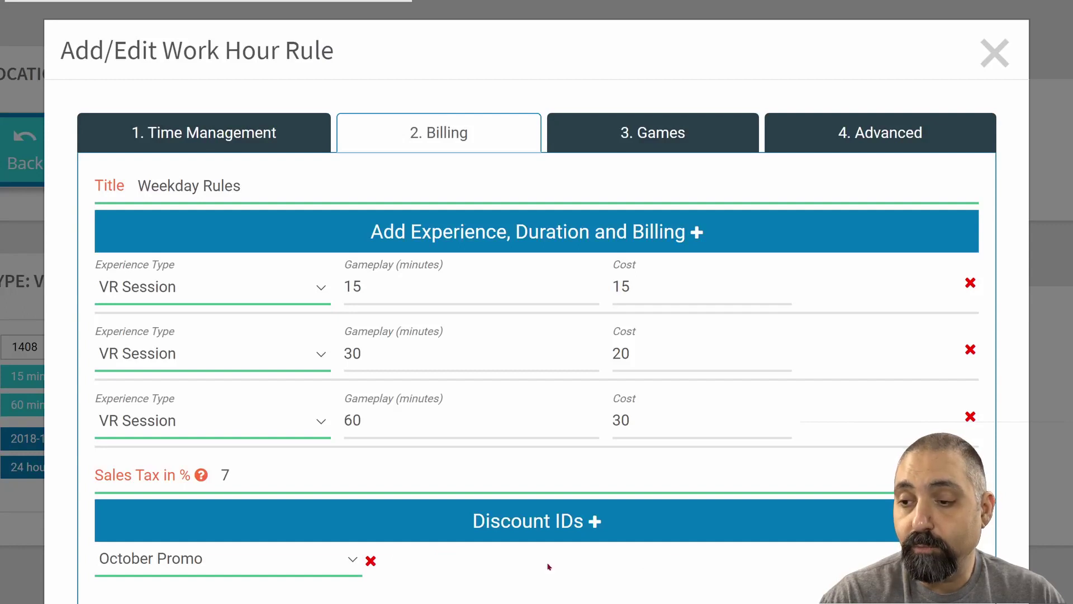
left_click(370, 560)
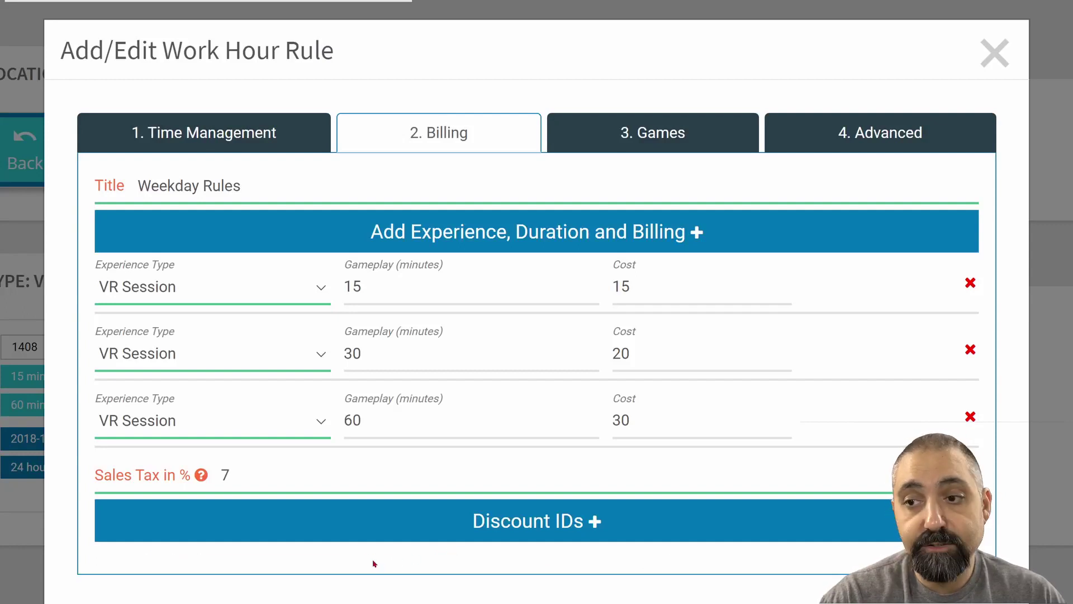
Step: Set the rule's maximum games per session to 4
left_click(653, 137)
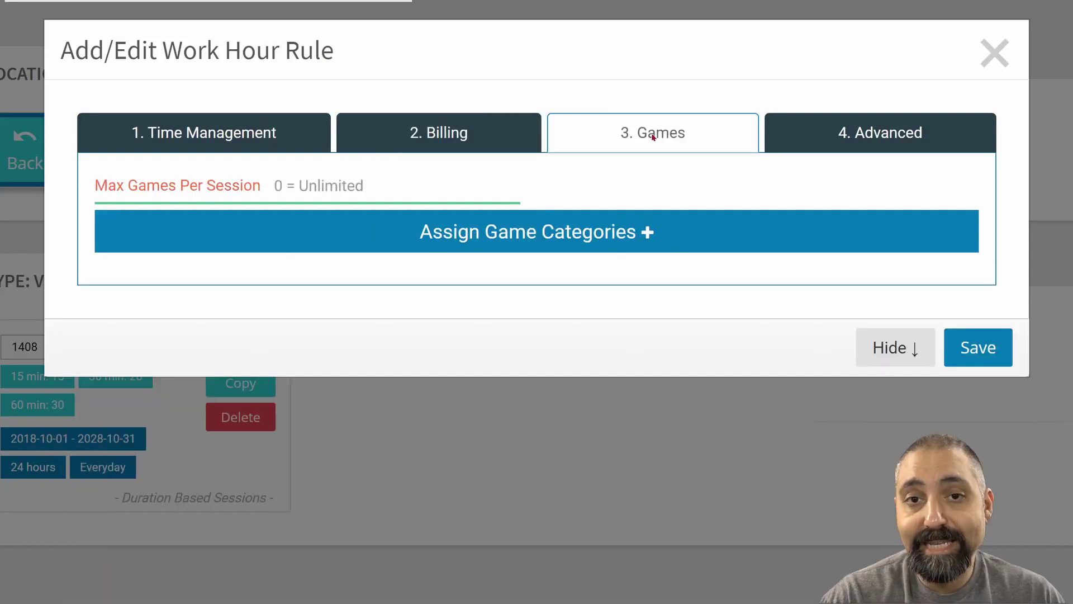
left_click(322, 186)
type("4")
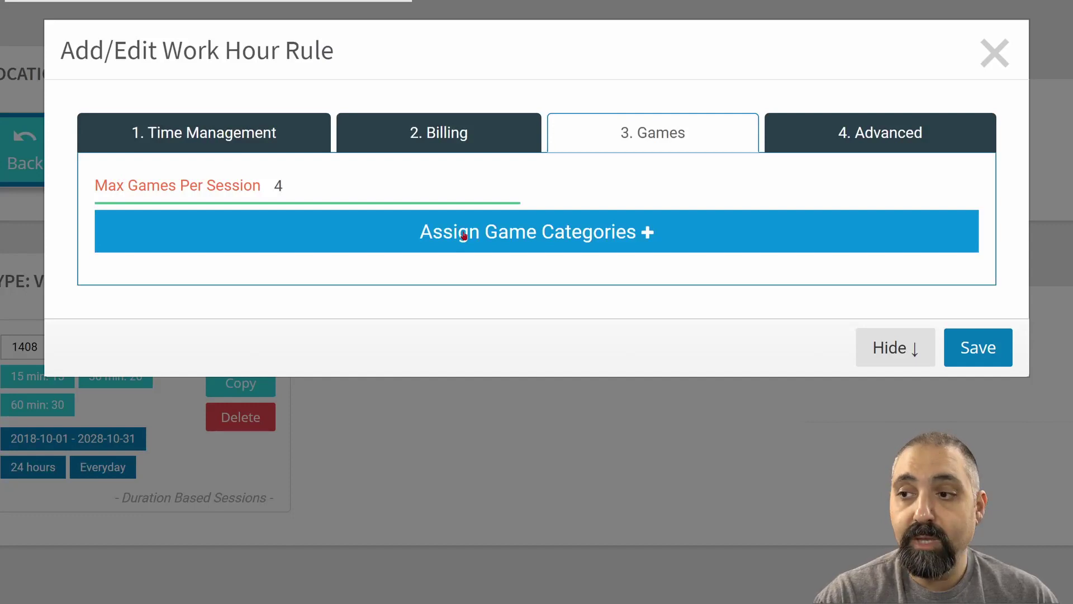
Step: Assign three game categories to the rule in the order Rhythm, Shooter, Puzzle
left_click(464, 235)
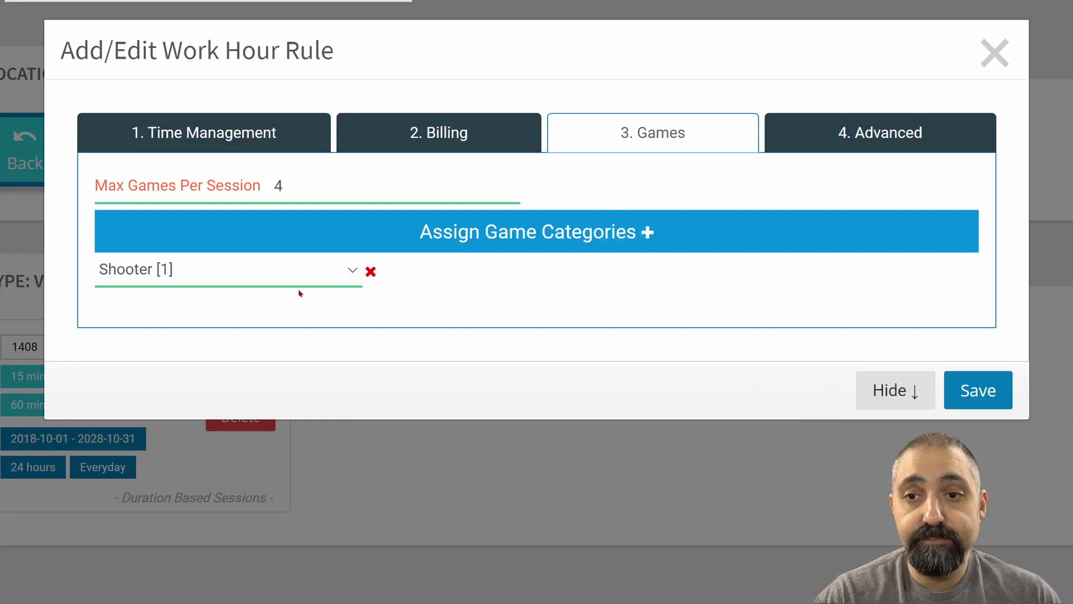
left_click(464, 232)
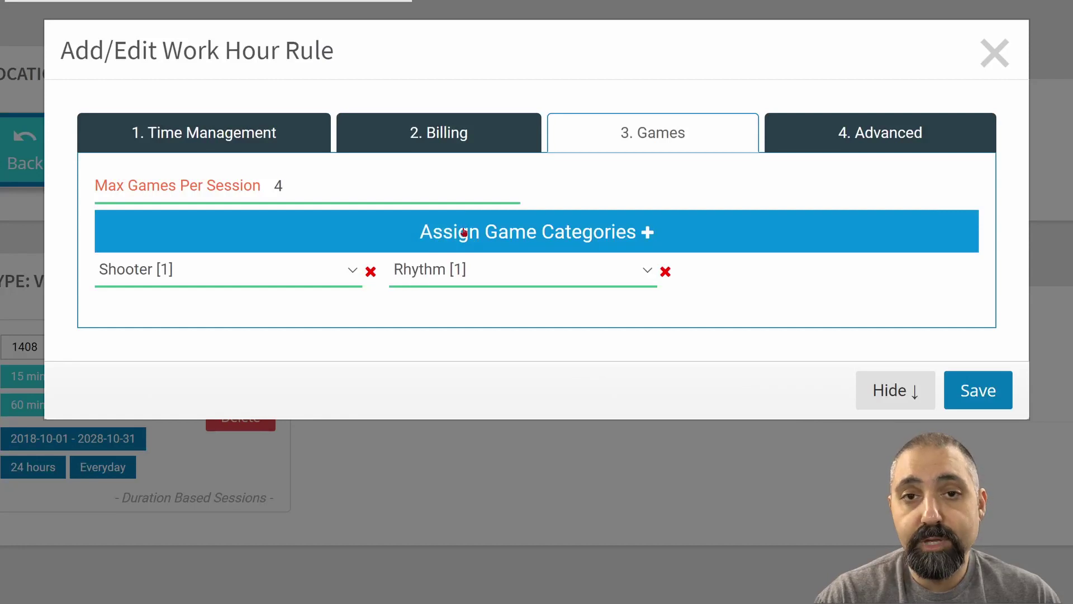
left_click(498, 234)
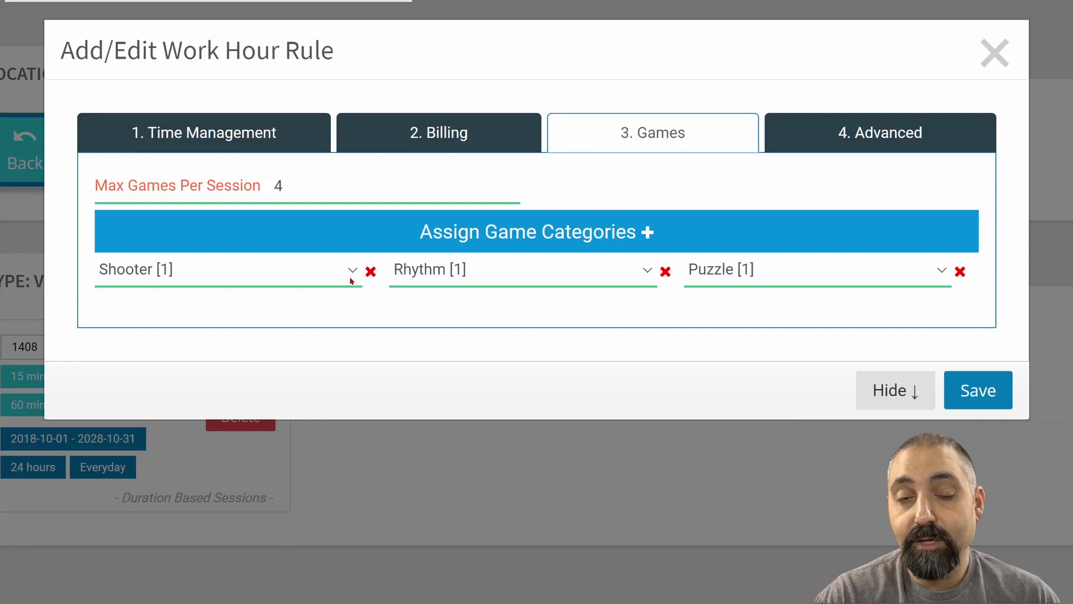
left_click(321, 272)
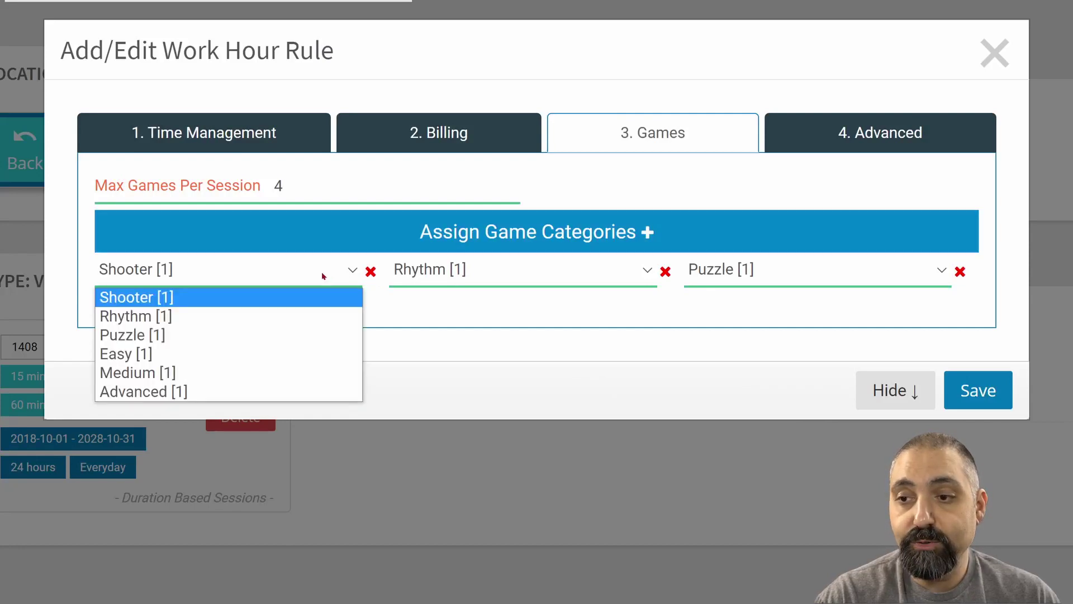
left_click(311, 313)
left_click(424, 274)
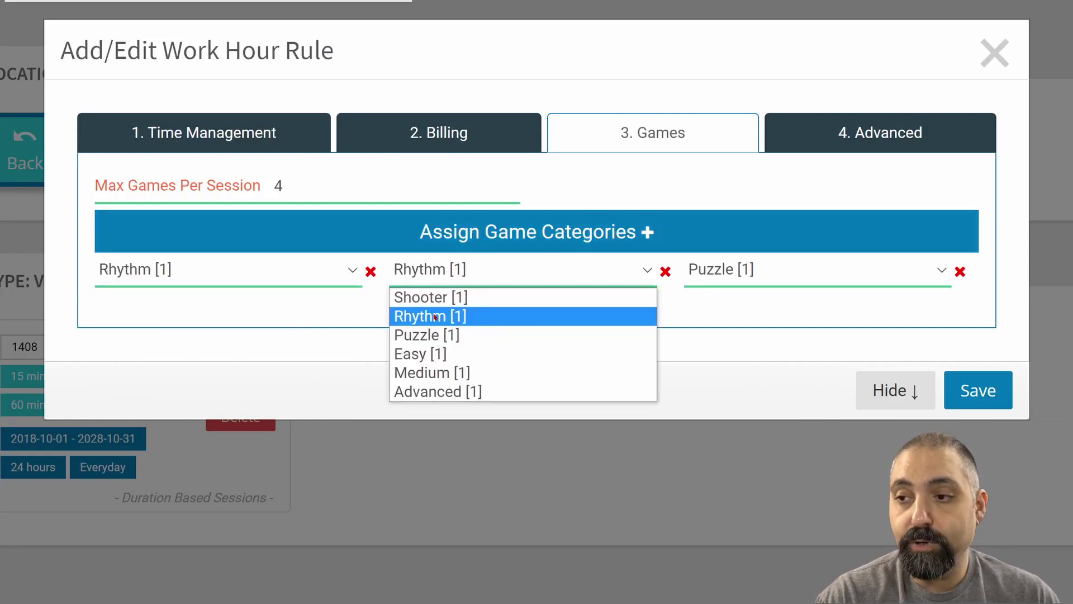
left_click(441, 299)
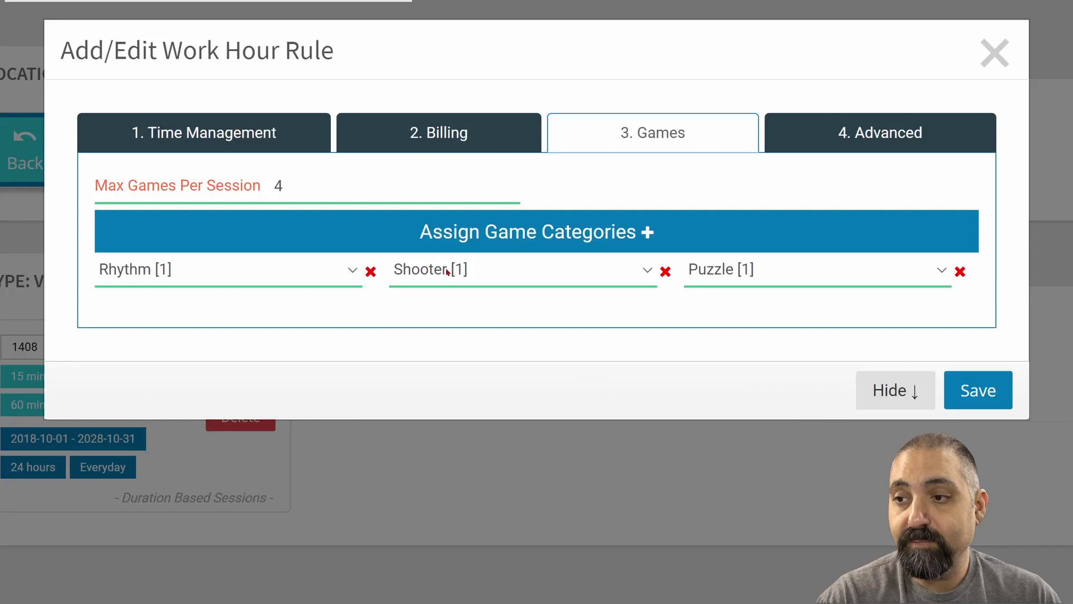
Step: Allow the rule to overlap with other rules, trying the option off and on again
left_click(868, 136)
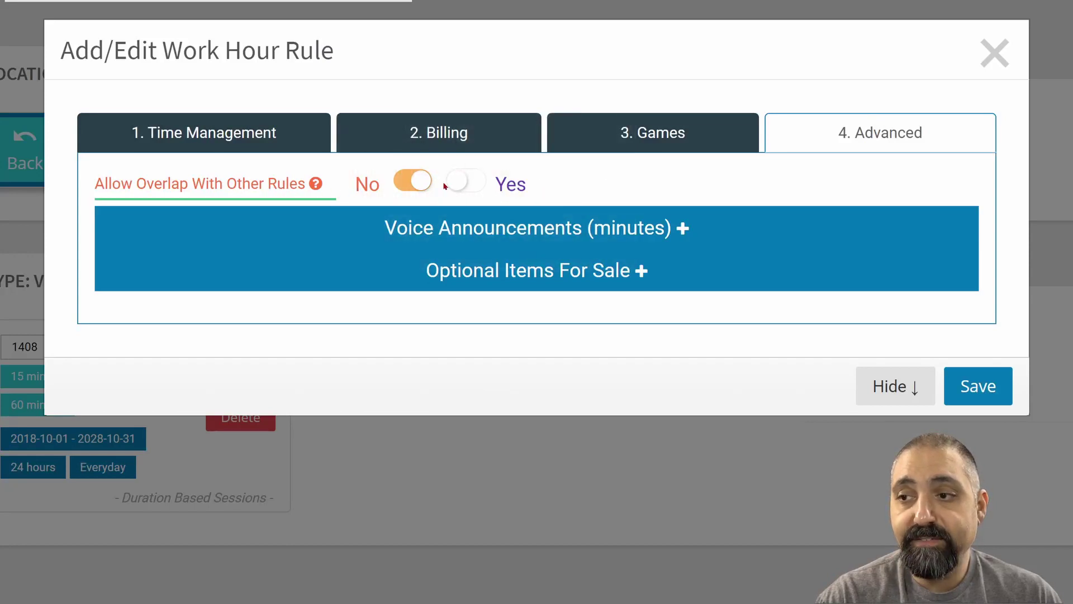
left_click(473, 183)
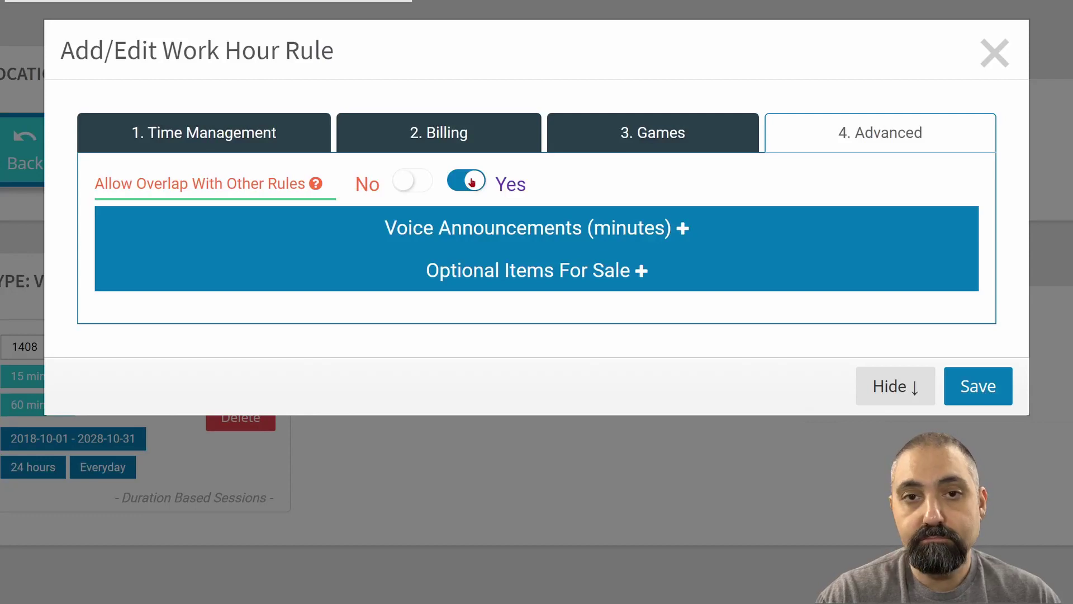
left_click(420, 178)
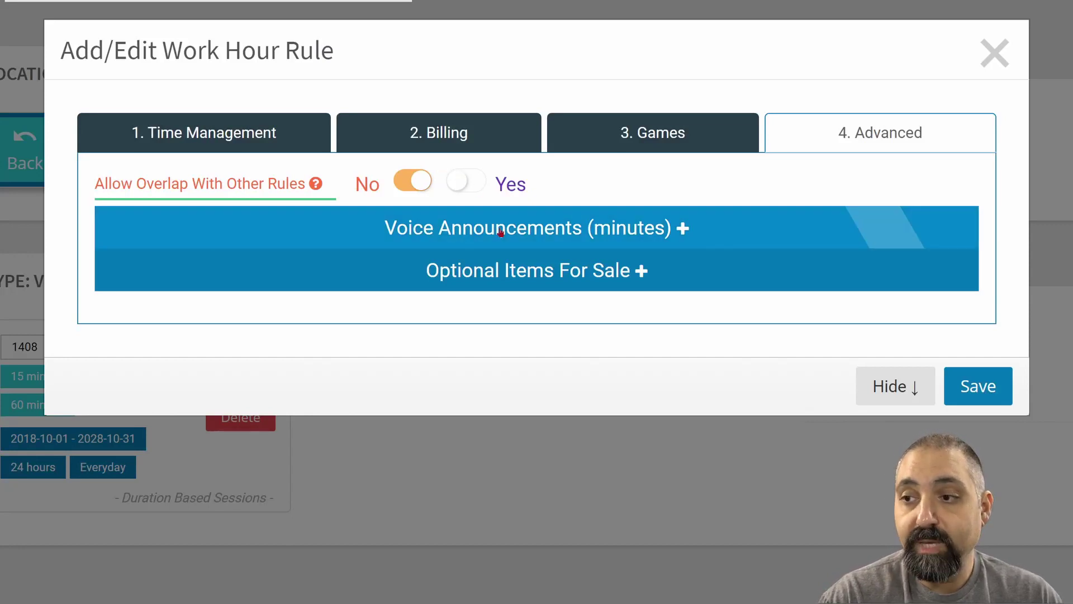
left_click(479, 178)
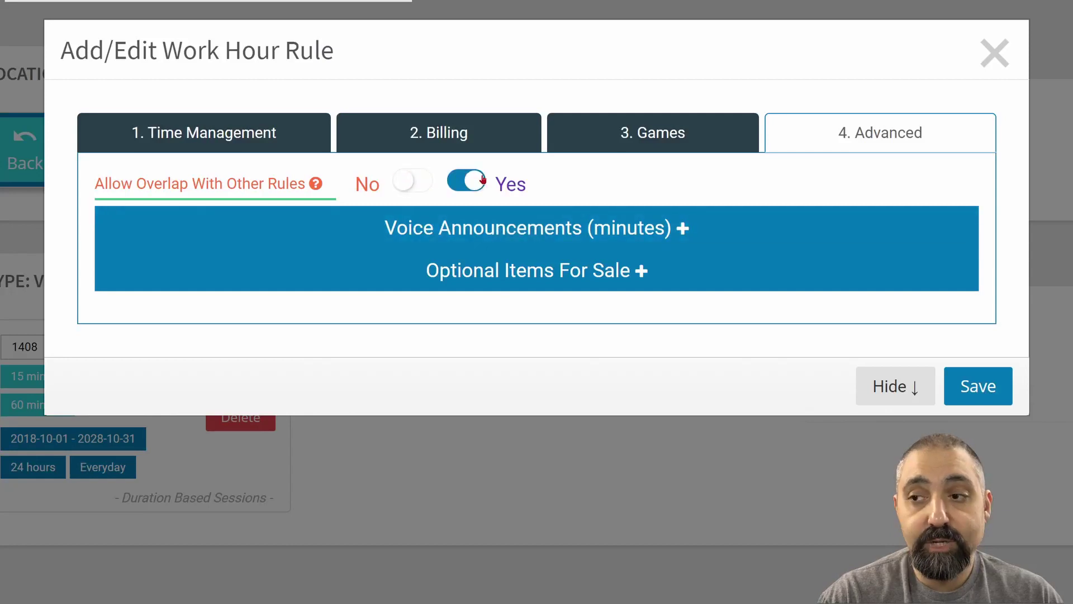
Step: Add three voice announcements to the rule, at 5, 15 and 30 minutes
left_click(541, 237)
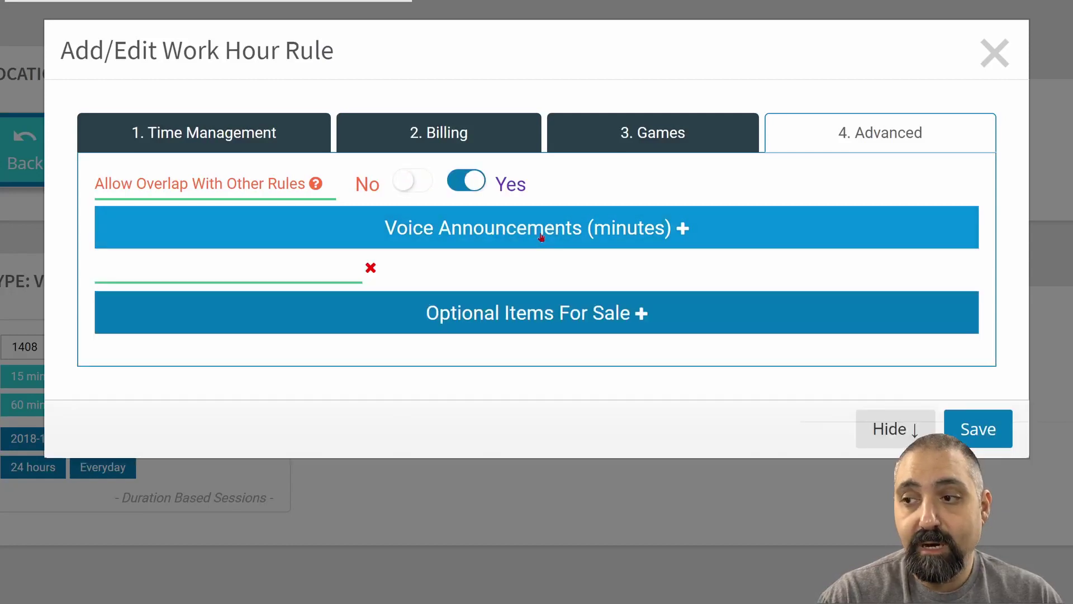
left_click(489, 235)
left_click(487, 235)
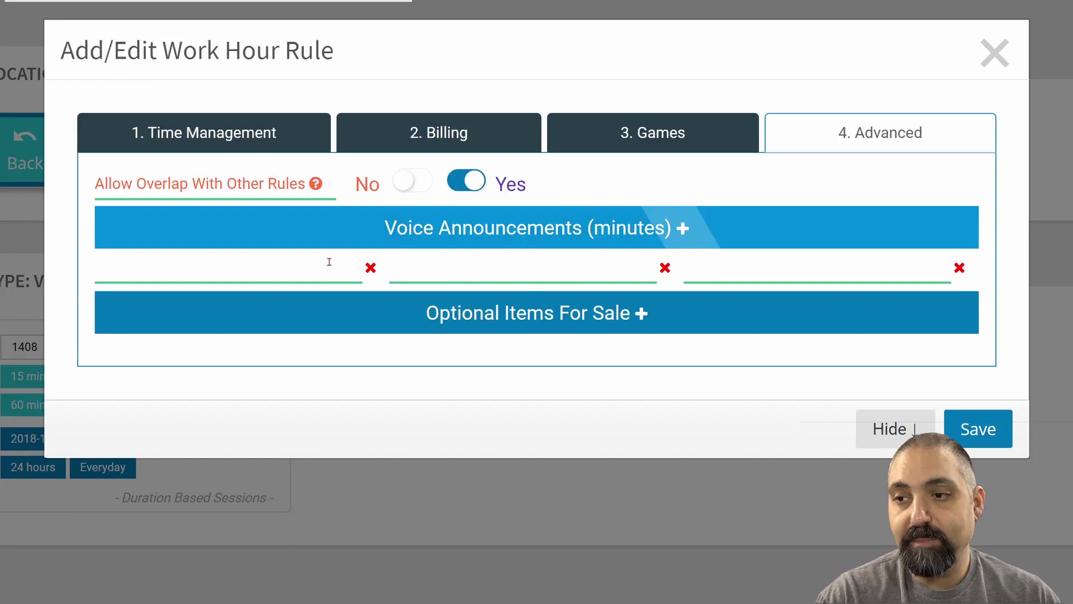
type("5")
left_click(496, 267)
type("15")
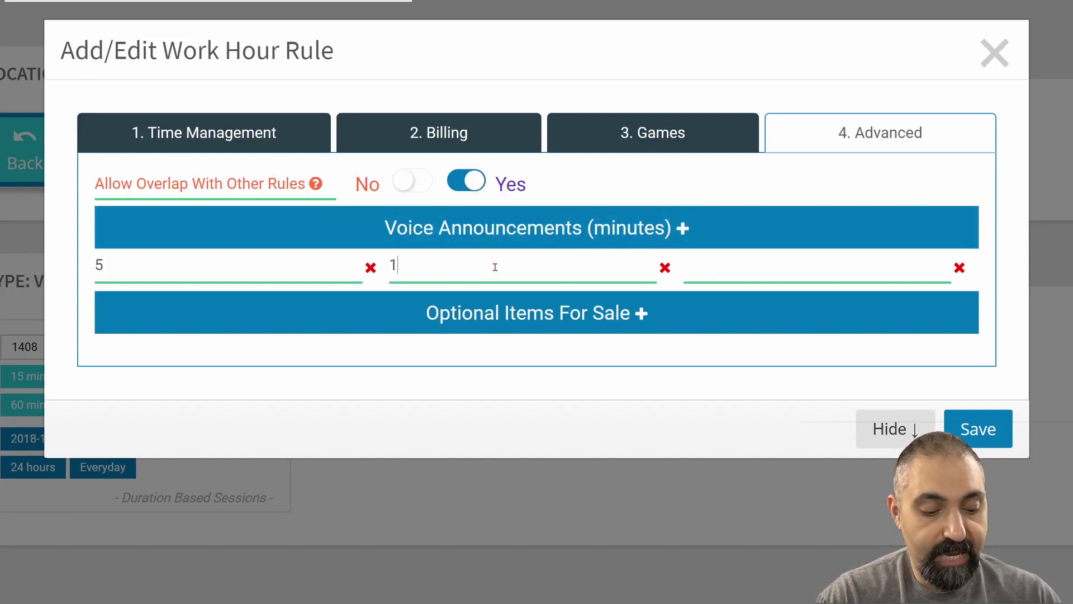
left_click(716, 278)
type("30")
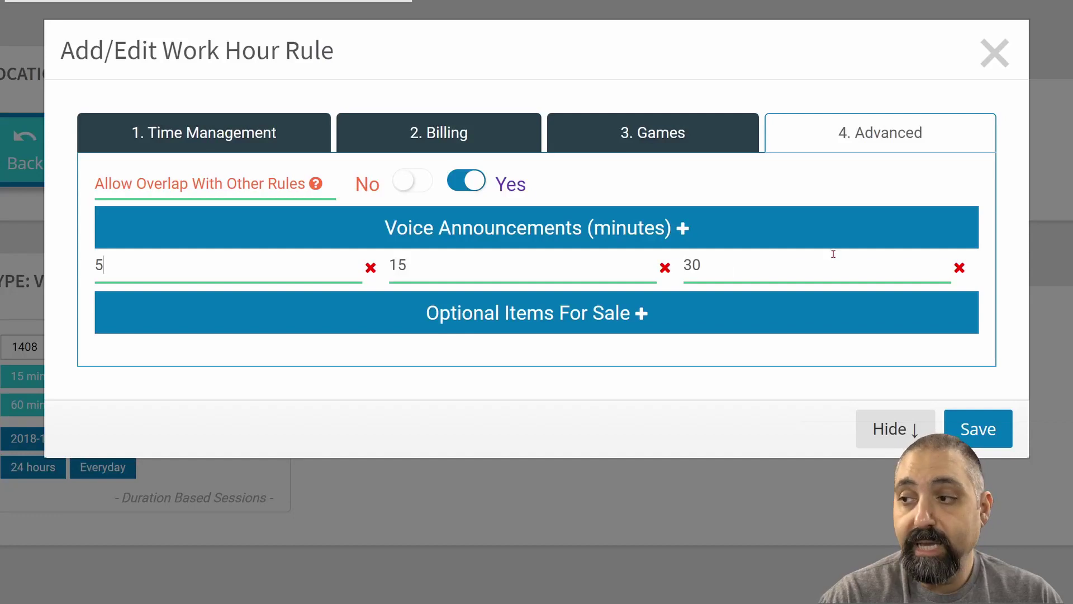
Step: Remove the 15 and 30 minute voice announcements and add new ones at 6, 7 and 8 minutes
left_click(959, 268)
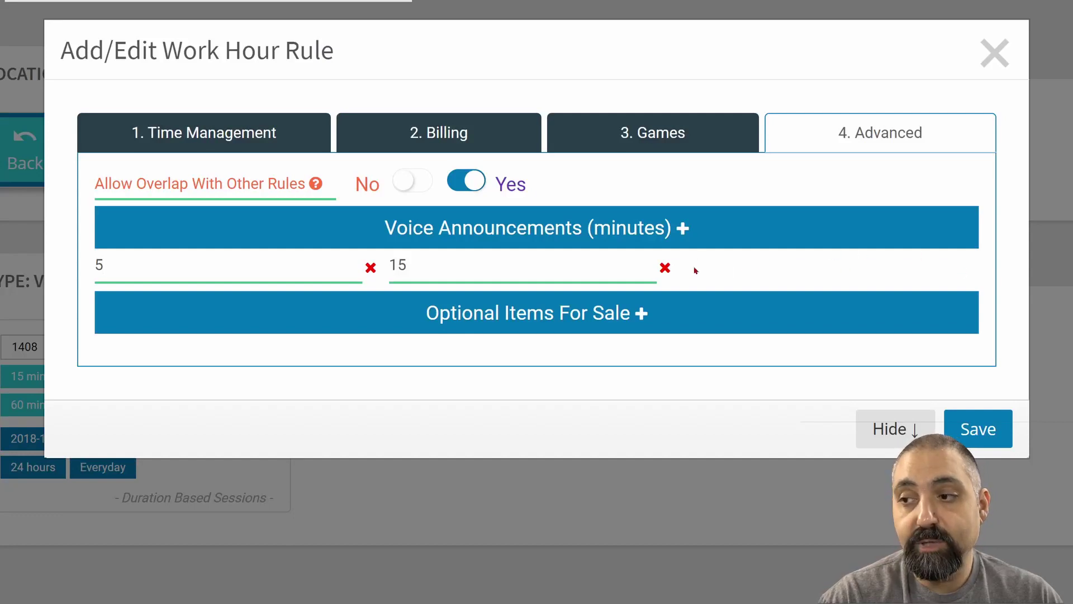
left_click(665, 268)
left_click(462, 236)
left_click(461, 236)
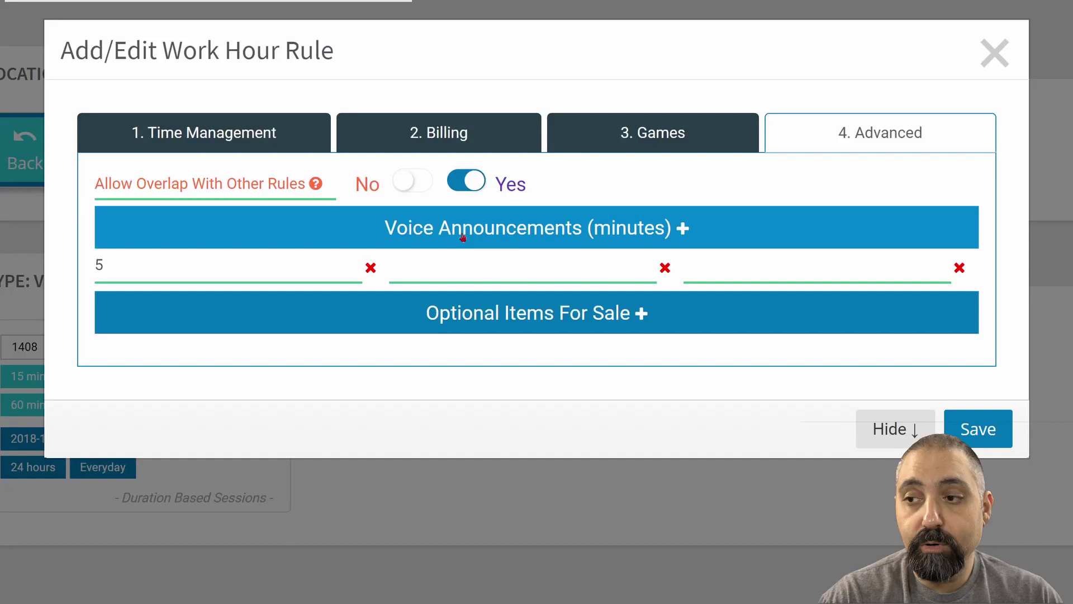
left_click(461, 236)
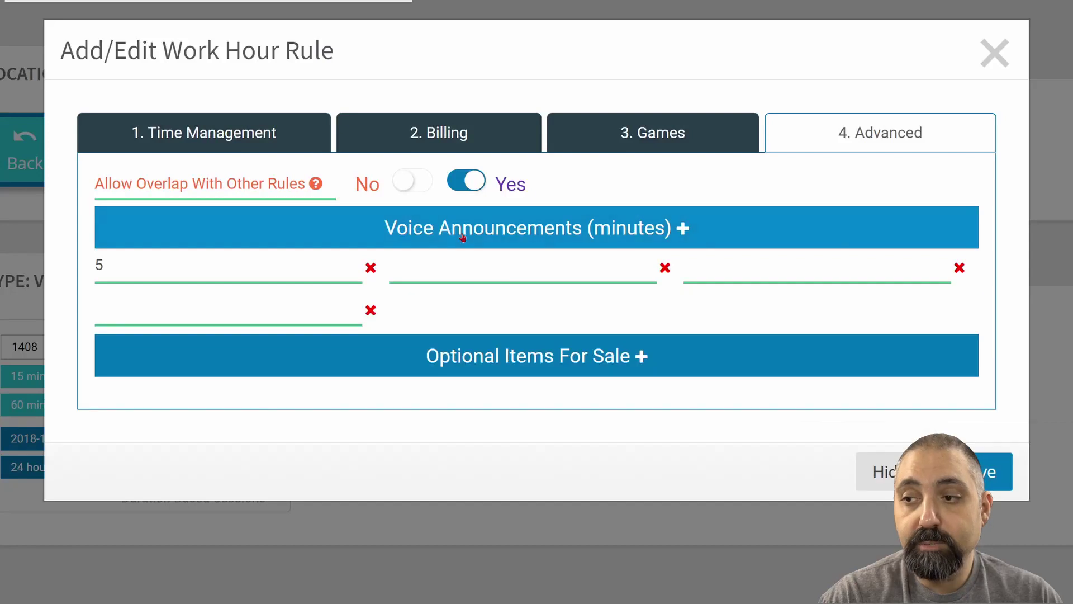
left_click(560, 269)
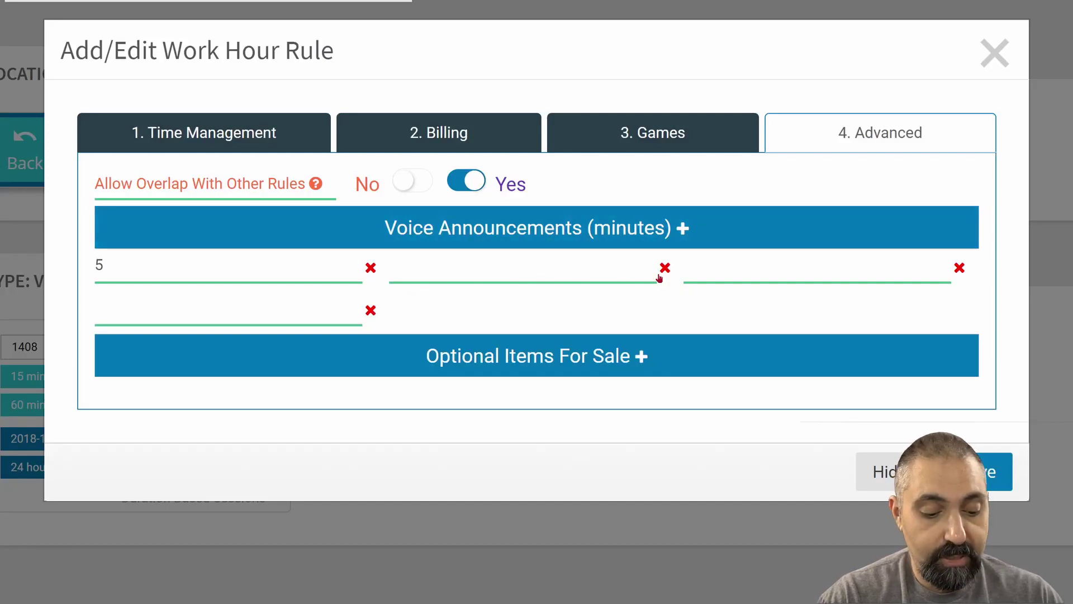
type("6")
type("7")
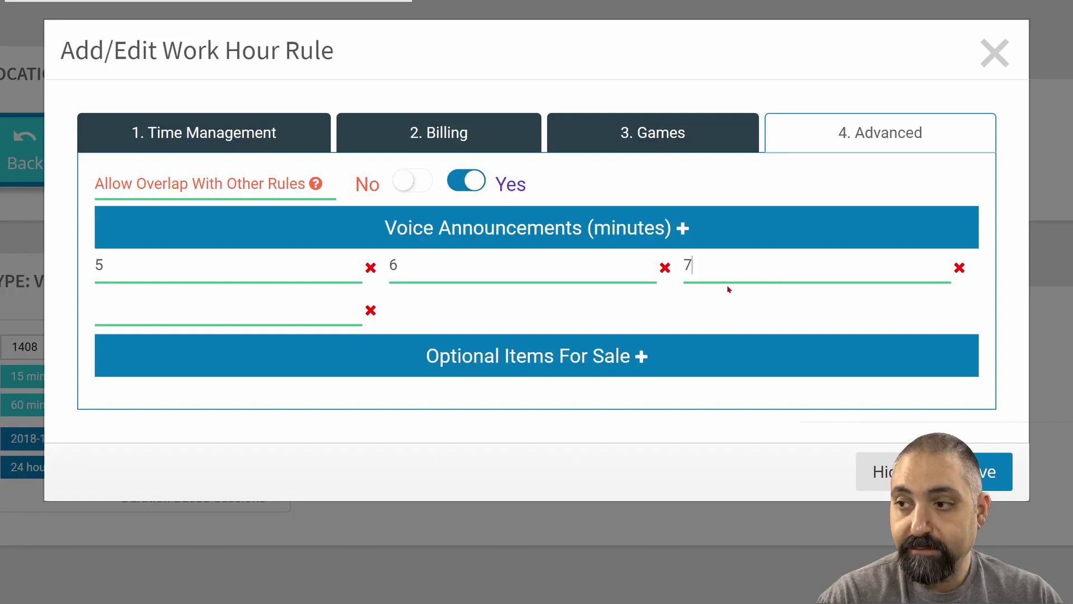
left_click(309, 304)
type("8")
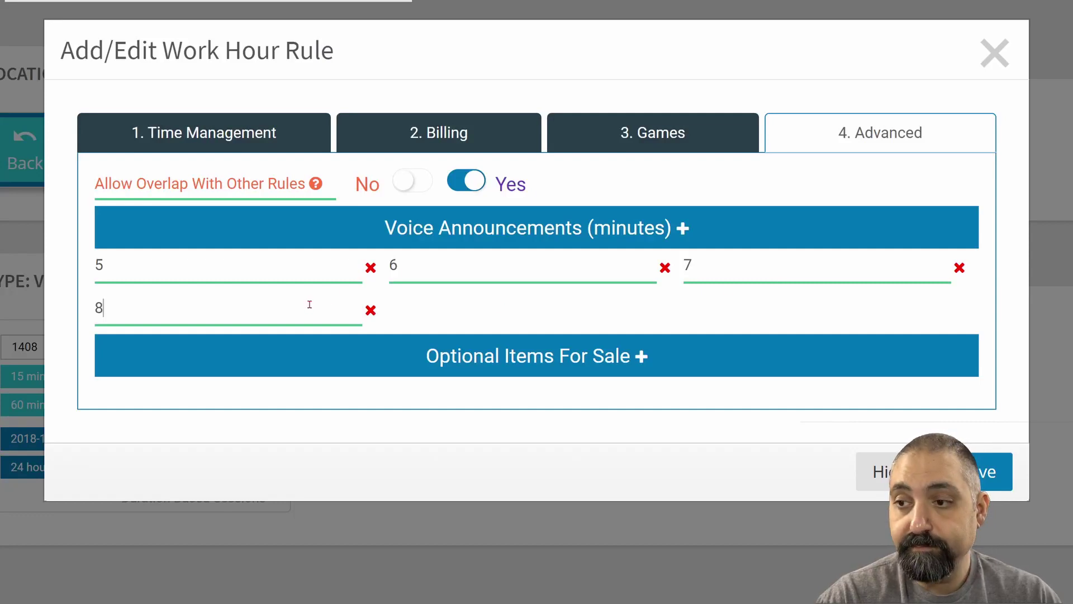
Step: Try adding the optional sale item Something Added to the rule, and remove it
left_click(568, 358)
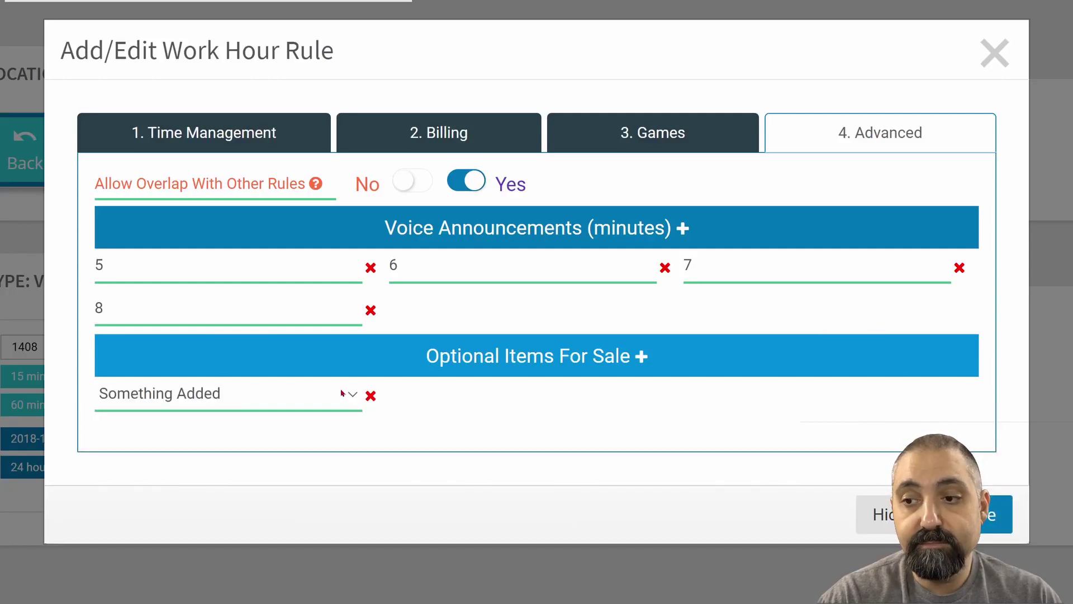
left_click(320, 403)
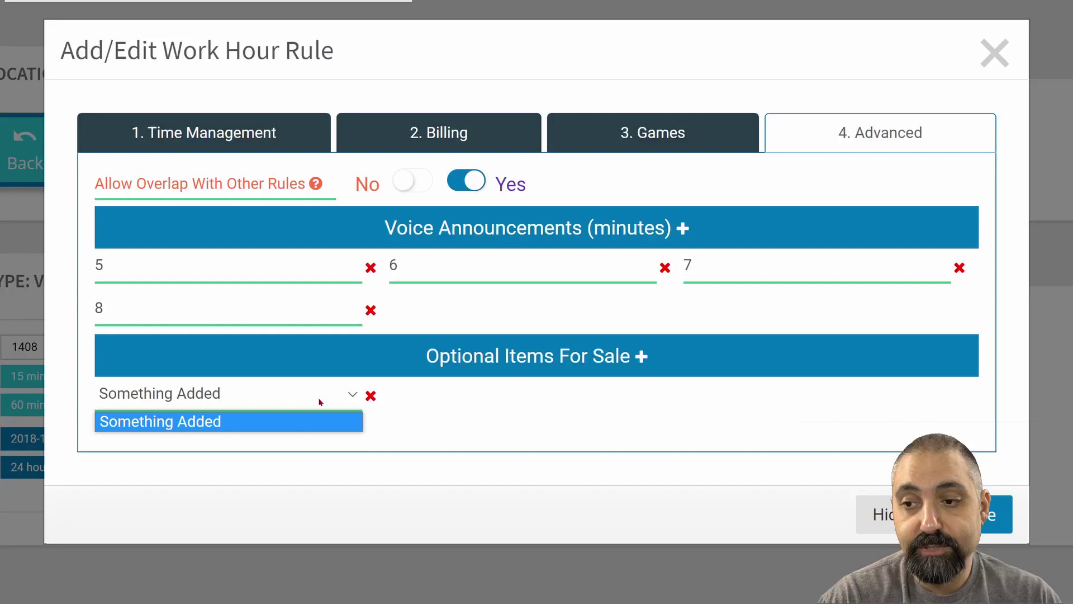
left_click(229, 408)
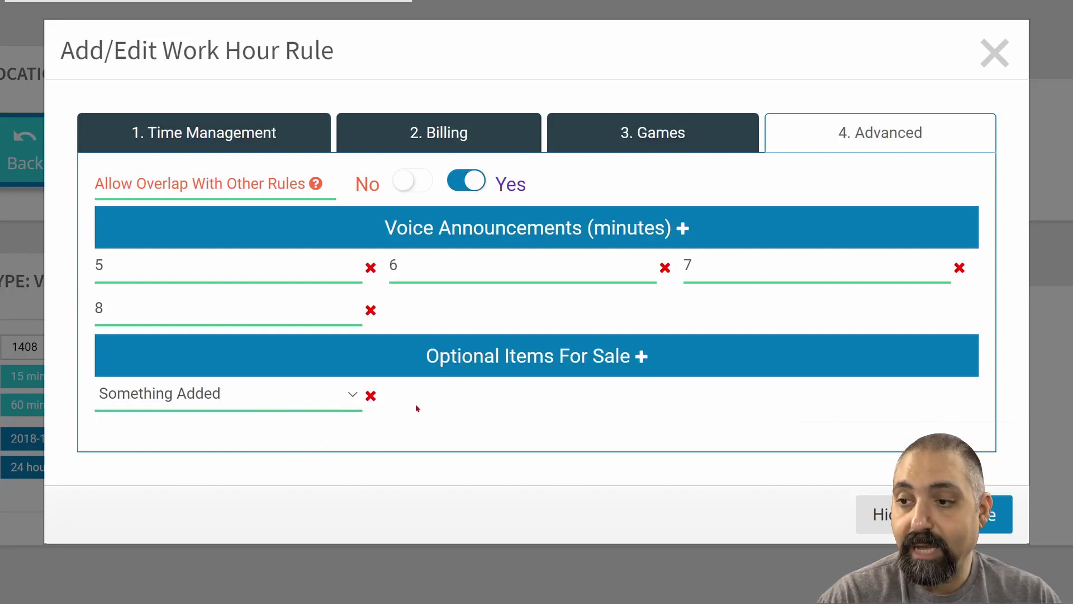
left_click(371, 396)
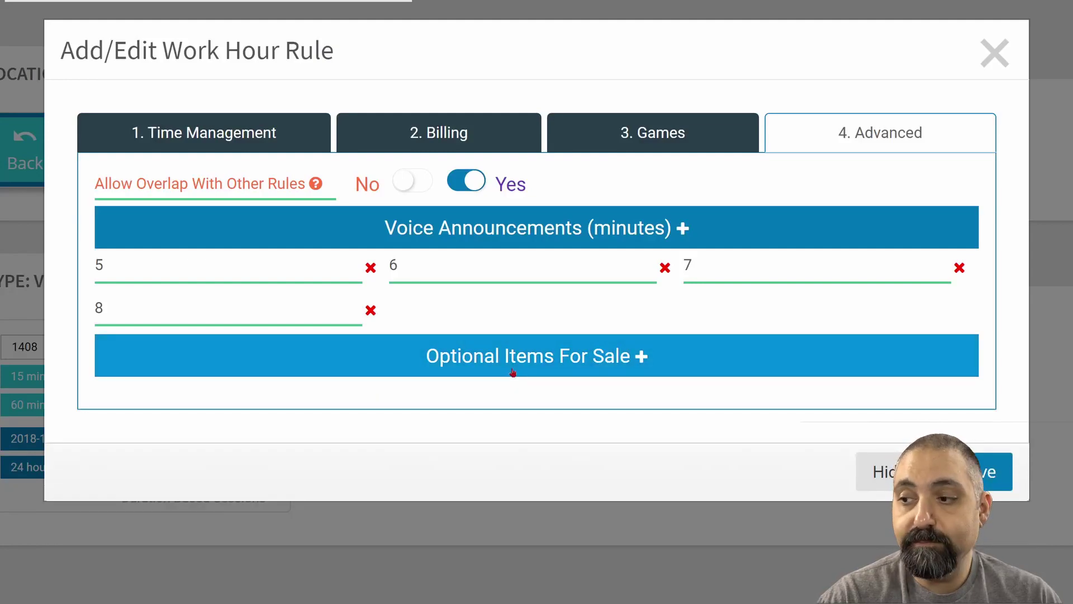
Step: Save the weekday work hour rule
left_click(993, 471)
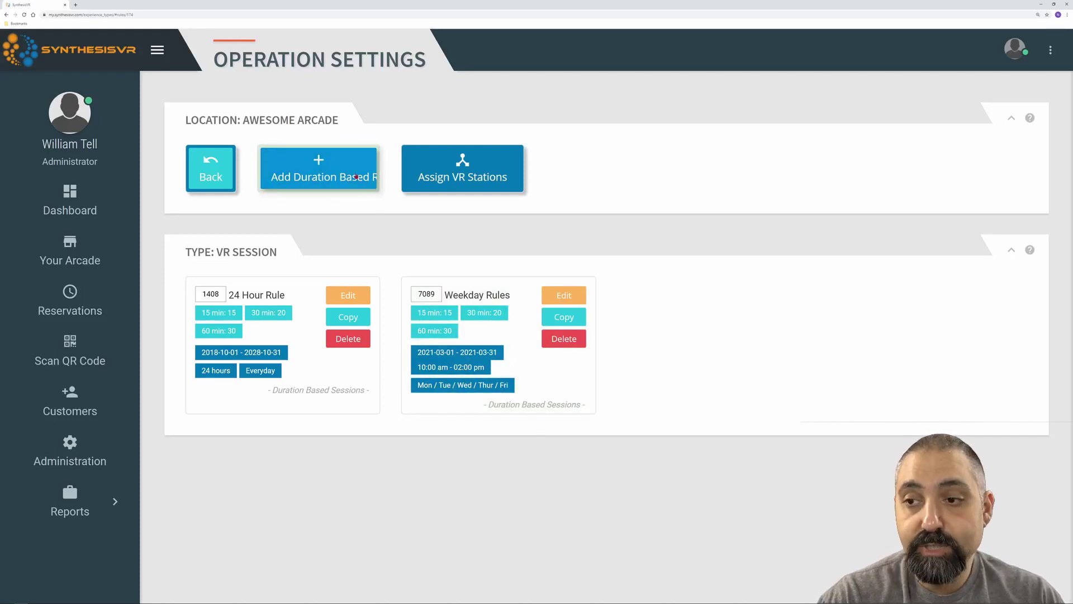
Step: Start a new duration-based rule with open time 00:00:00 and close time 00:00:01, leaving the cleaning time empty
left_click(355, 177)
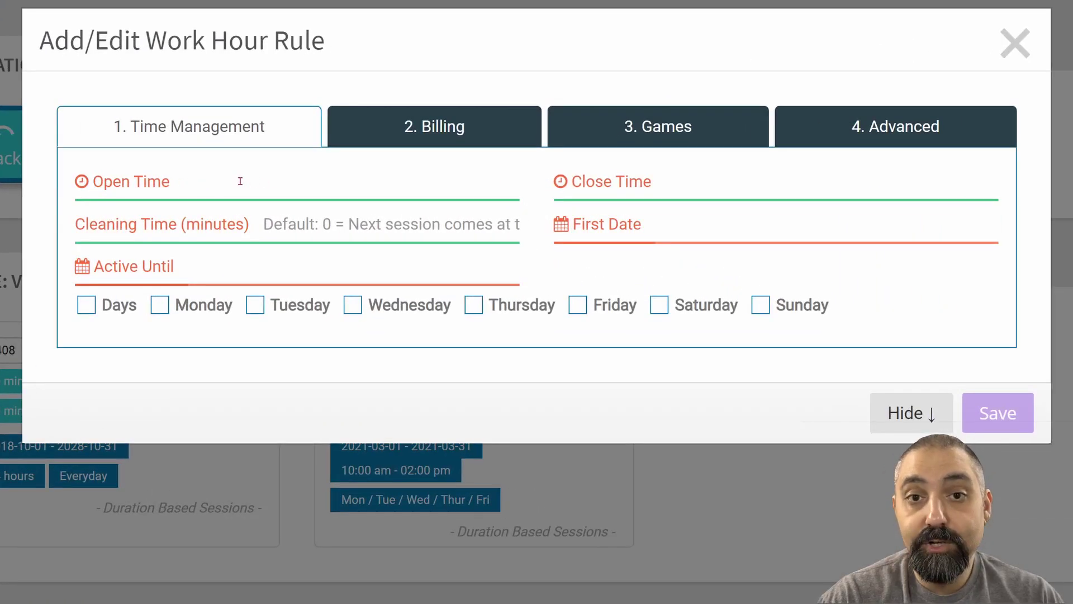
left_click(240, 182)
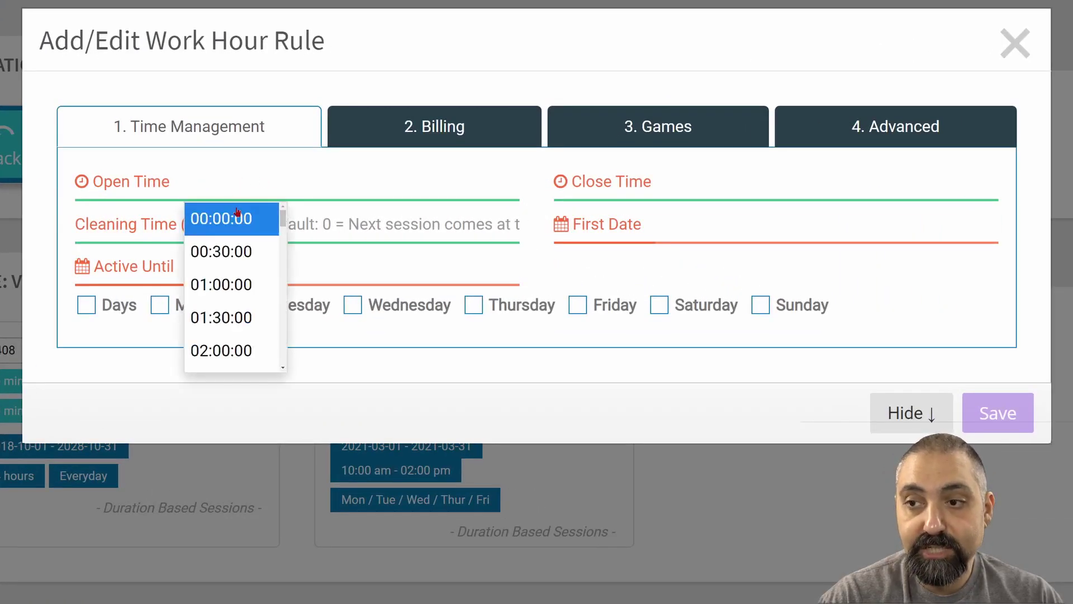
left_click(239, 215)
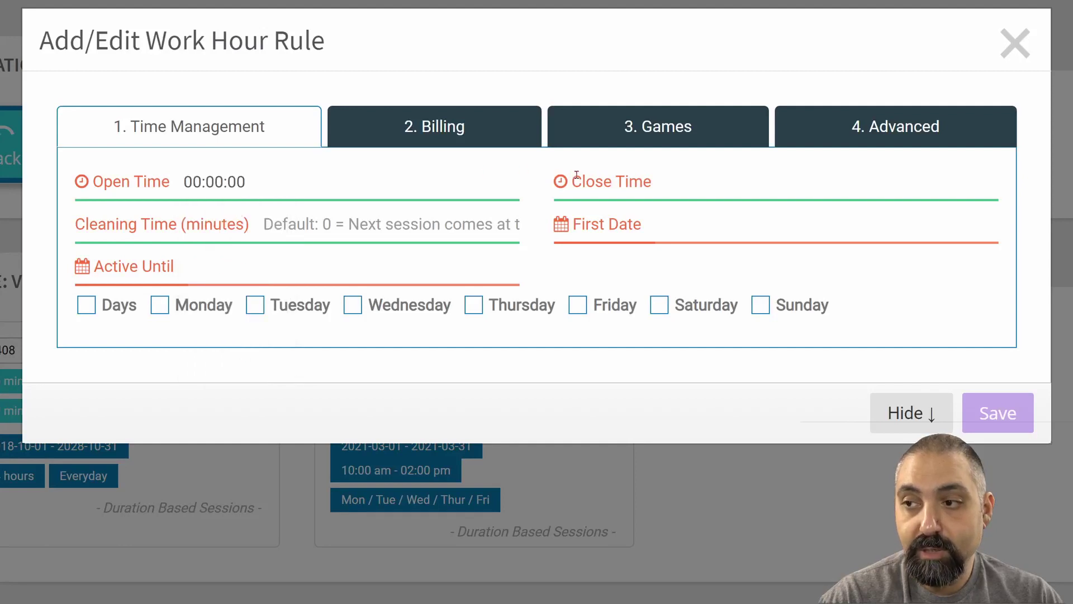
left_click(672, 186)
left_click(682, 219)
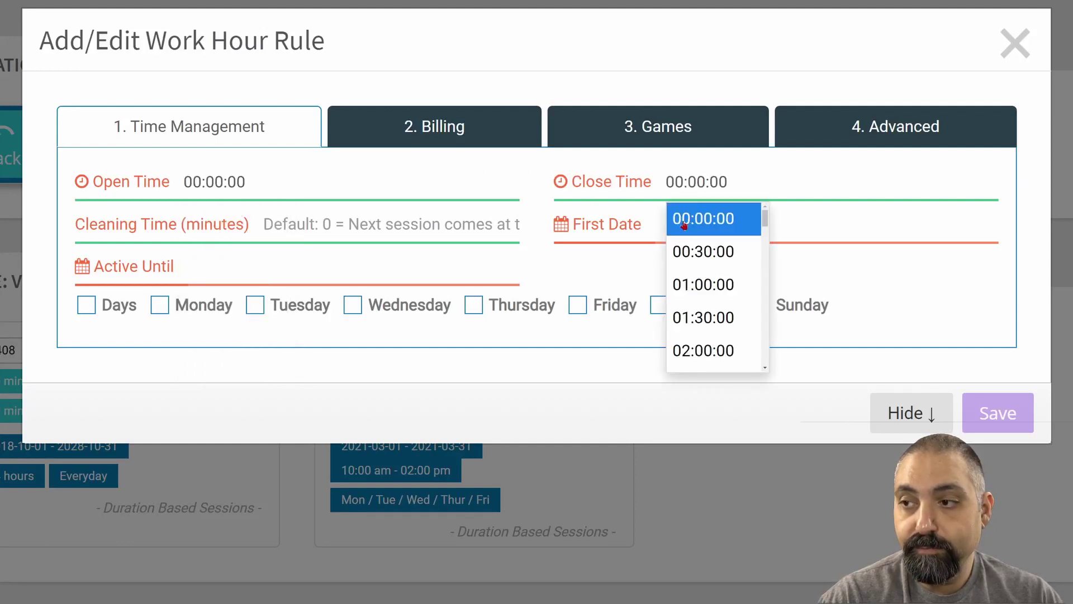
left_click(740, 181)
key("BackSpace")
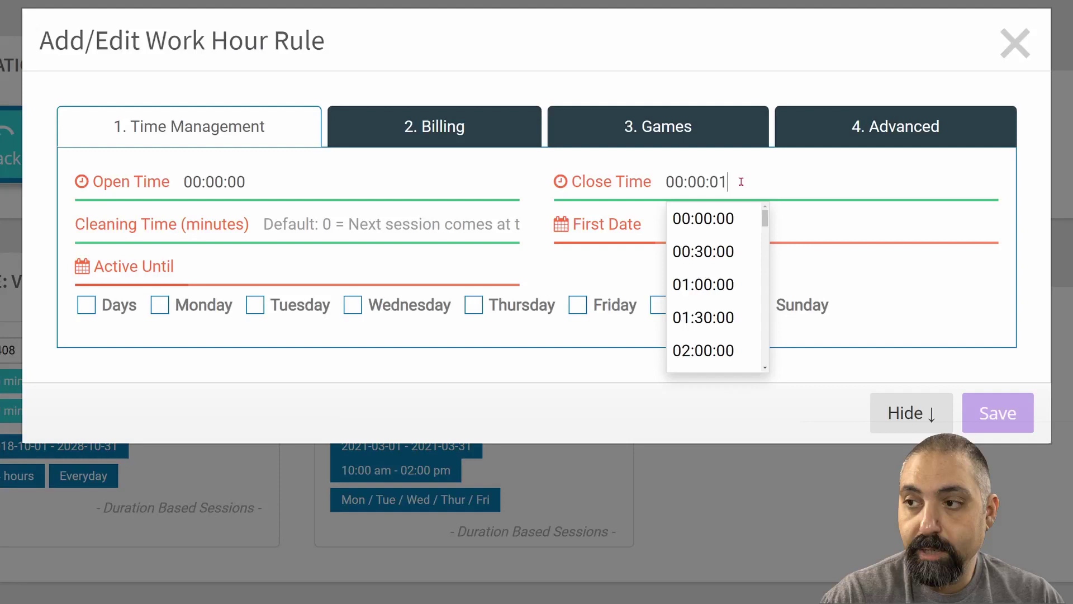
type("1")
left_click(438, 221)
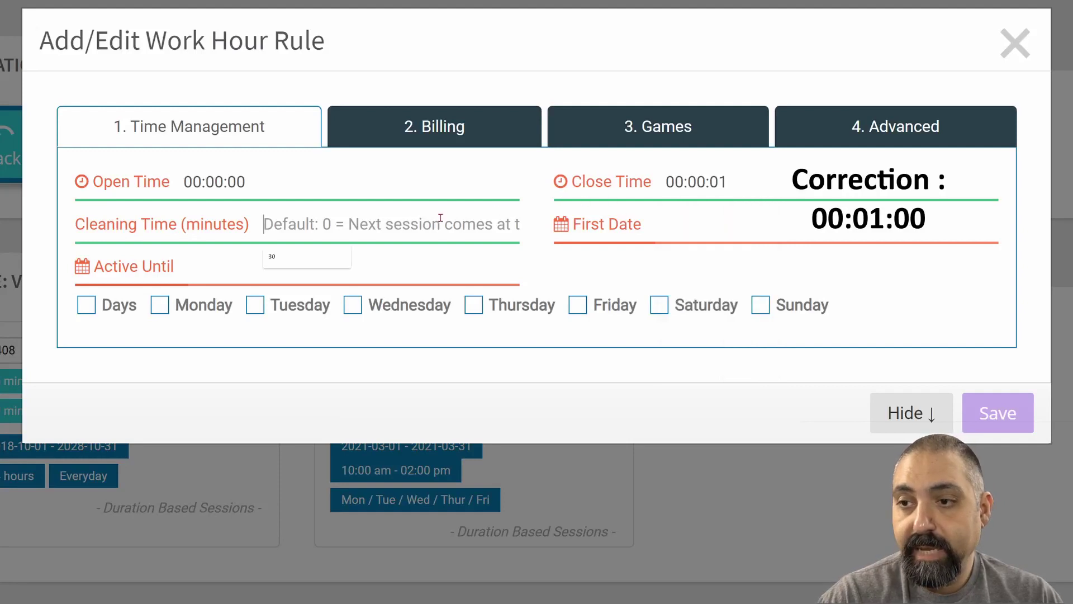
Step: Set the new rule's first date and active-until date to 2021-03-22, with Monday as its only day
left_click(699, 222)
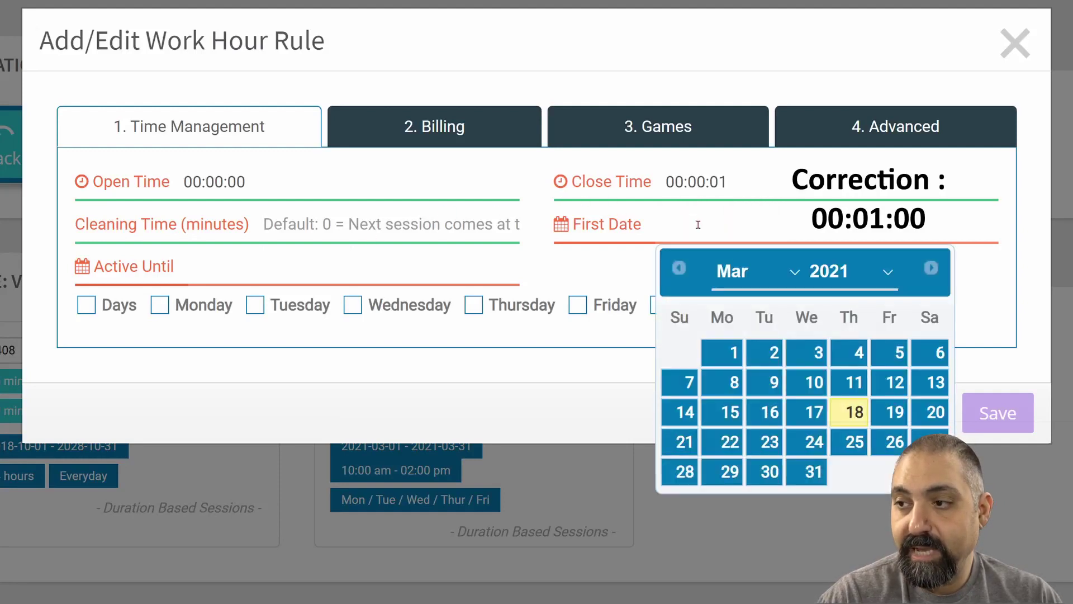
left_click(733, 442)
left_click(397, 273)
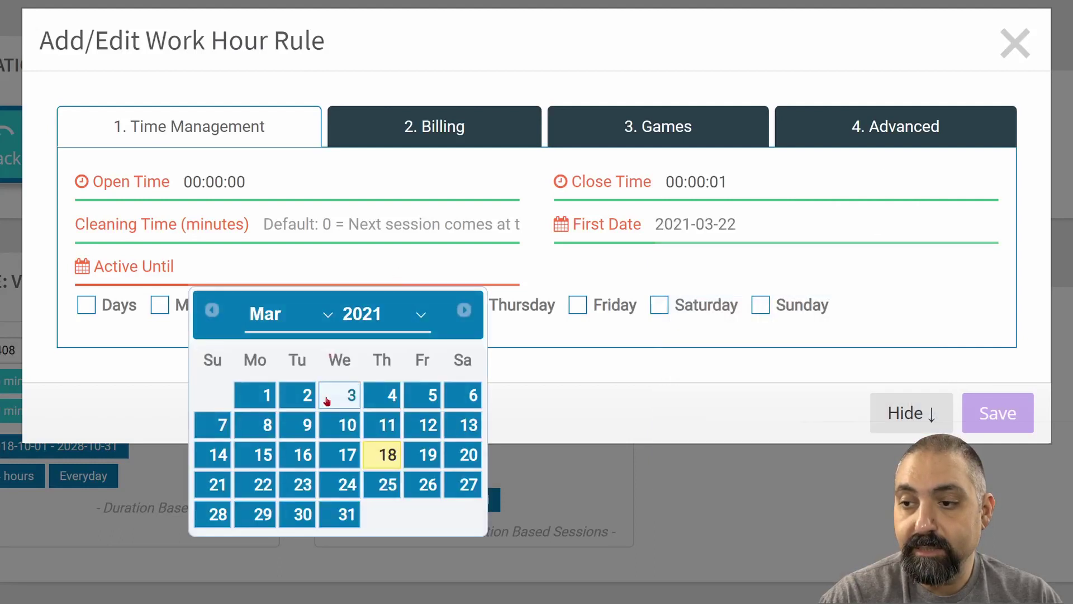
left_click(273, 481)
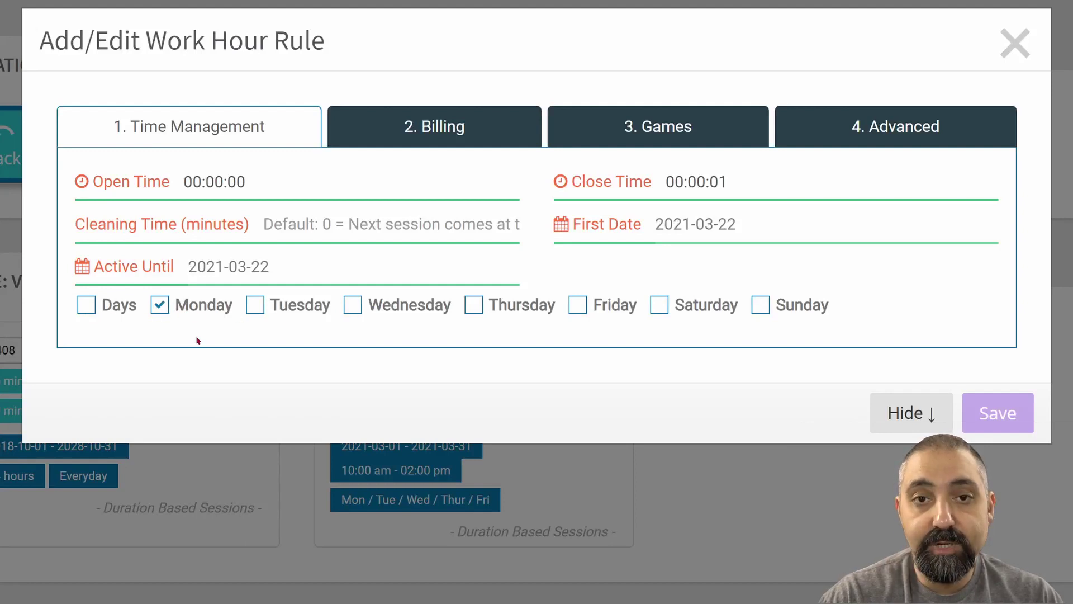
Step: Title the rule Closed and add a VR Session billing entry of 30 gameplay minutes at cost 0
left_click(443, 134)
left_click(354, 189)
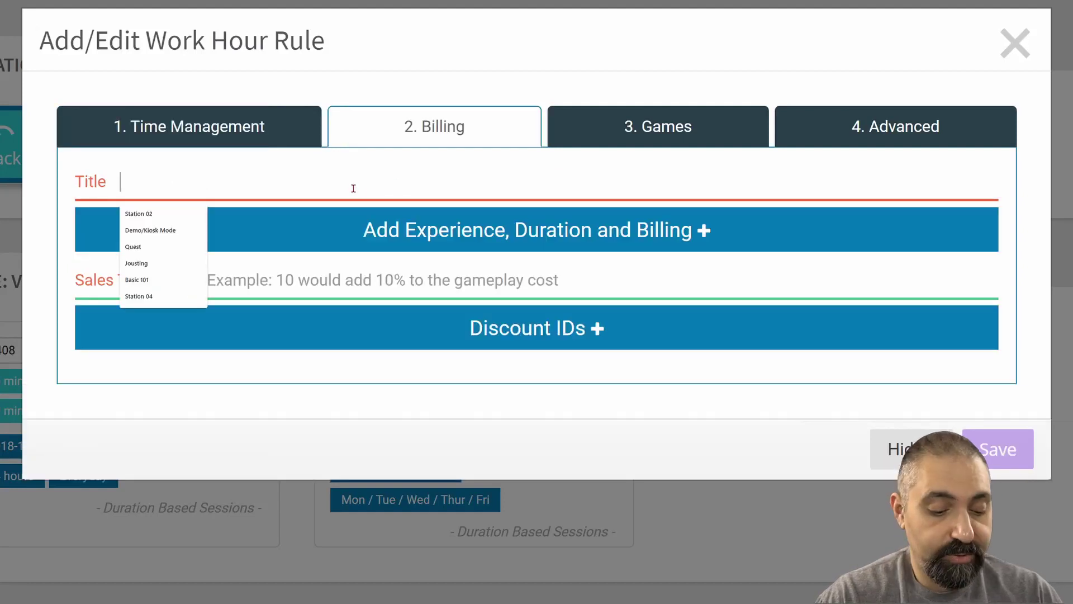
type("Closed")
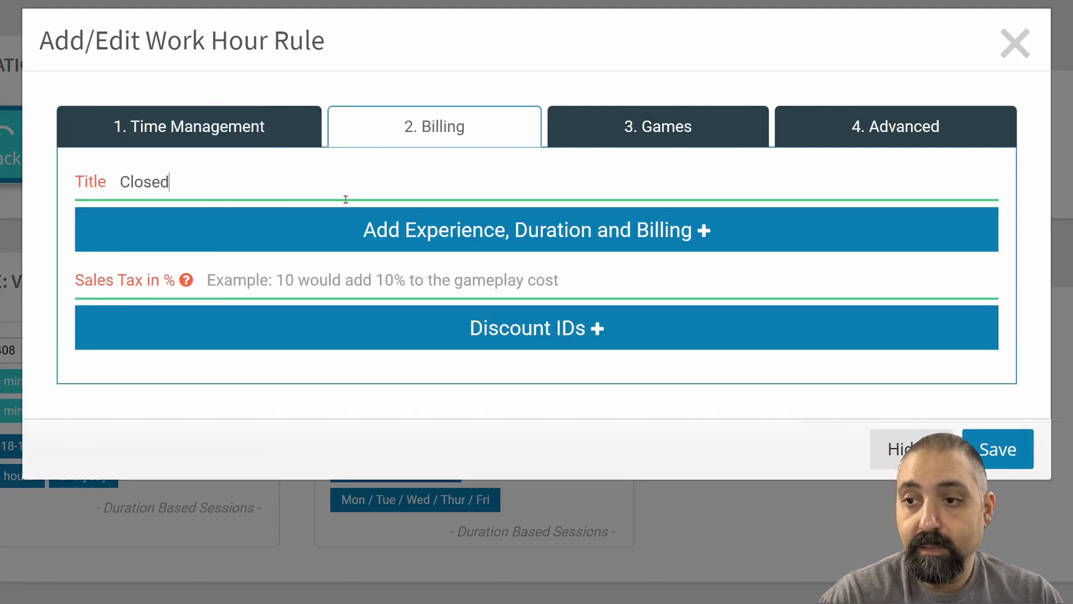
left_click(411, 229)
left_click(383, 284)
type("30")
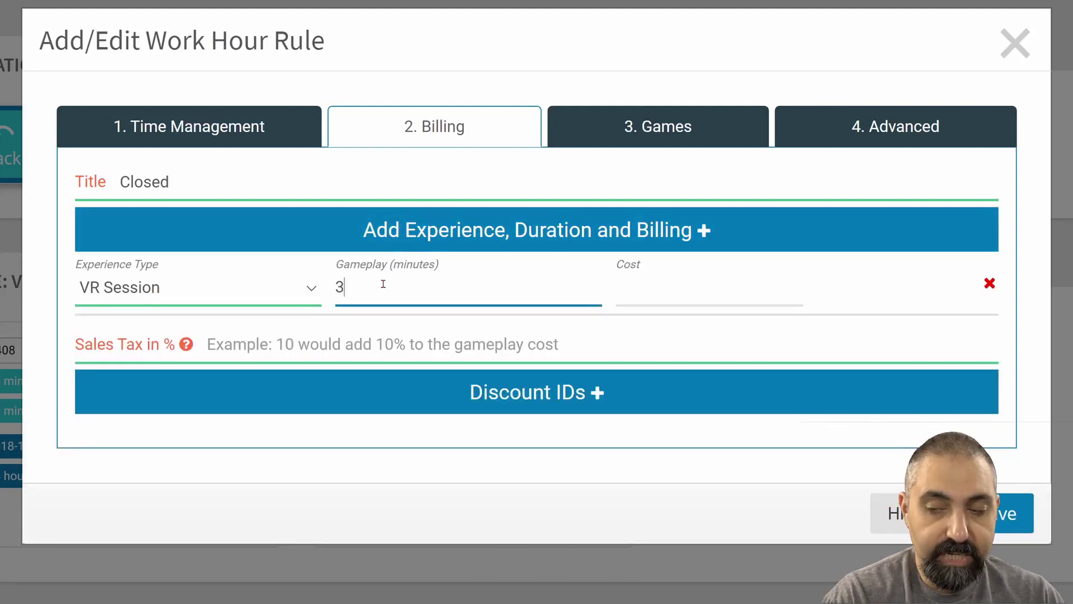
key("Tab")
type("0")
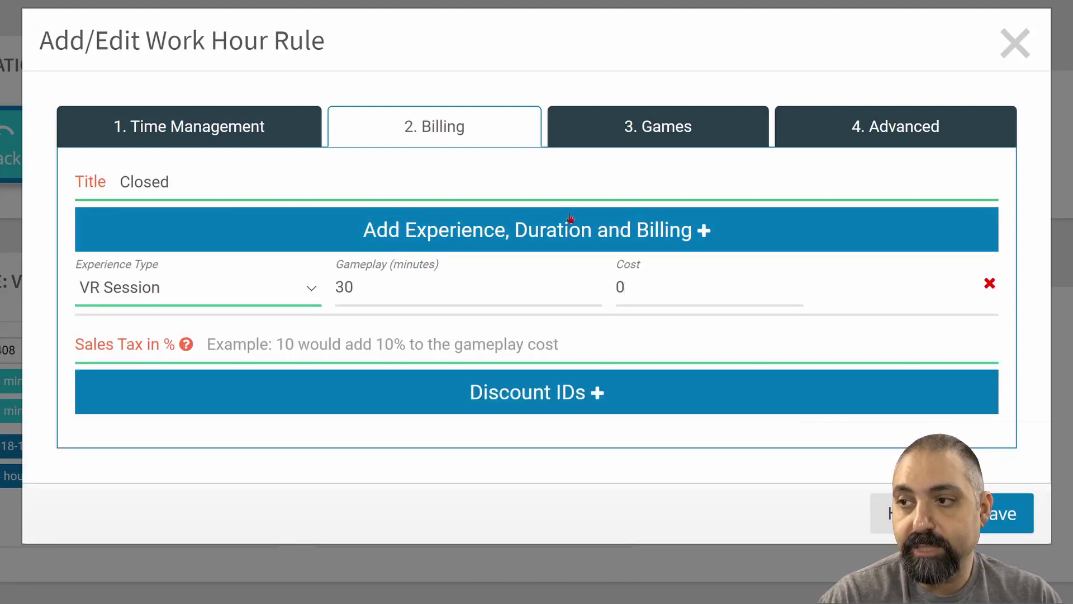
Step: Review the Closed rule's games, advanced, time and billing settings, and save the rule
left_click(699, 131)
left_click(800, 128)
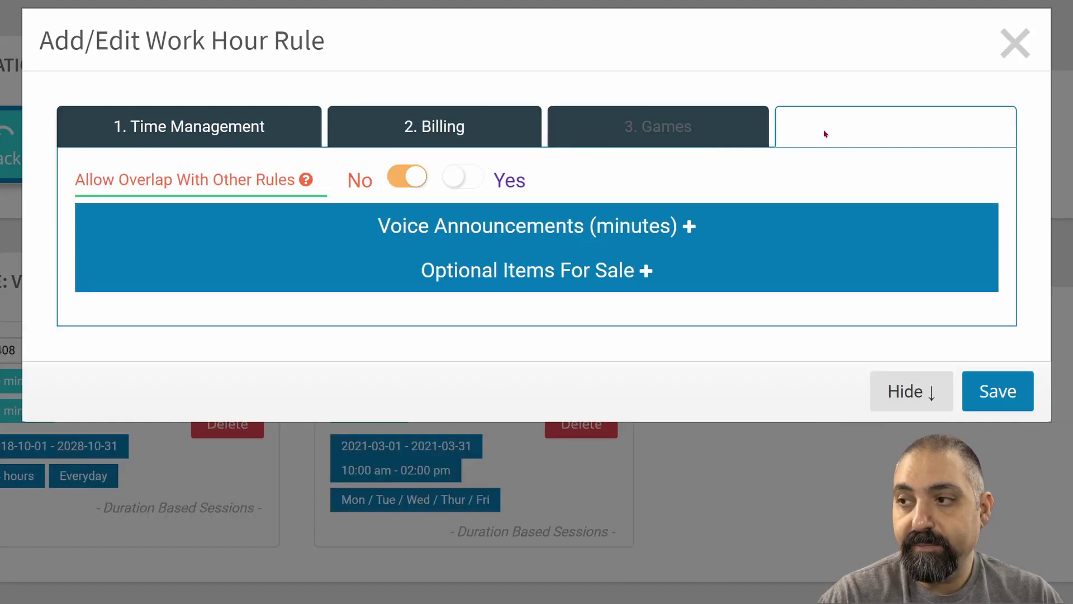
left_click(275, 133)
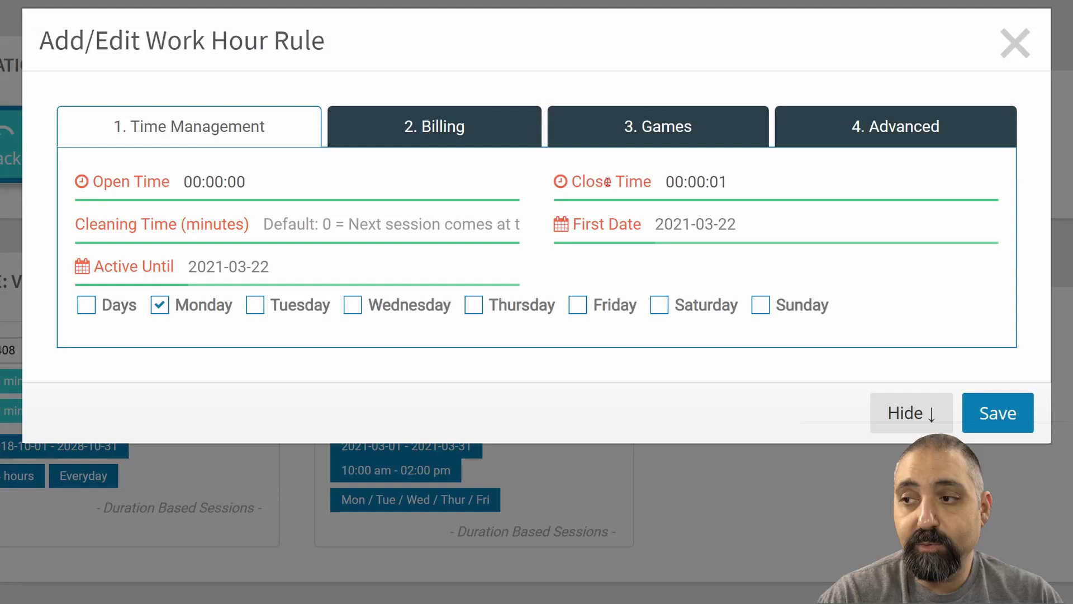
left_click(455, 121)
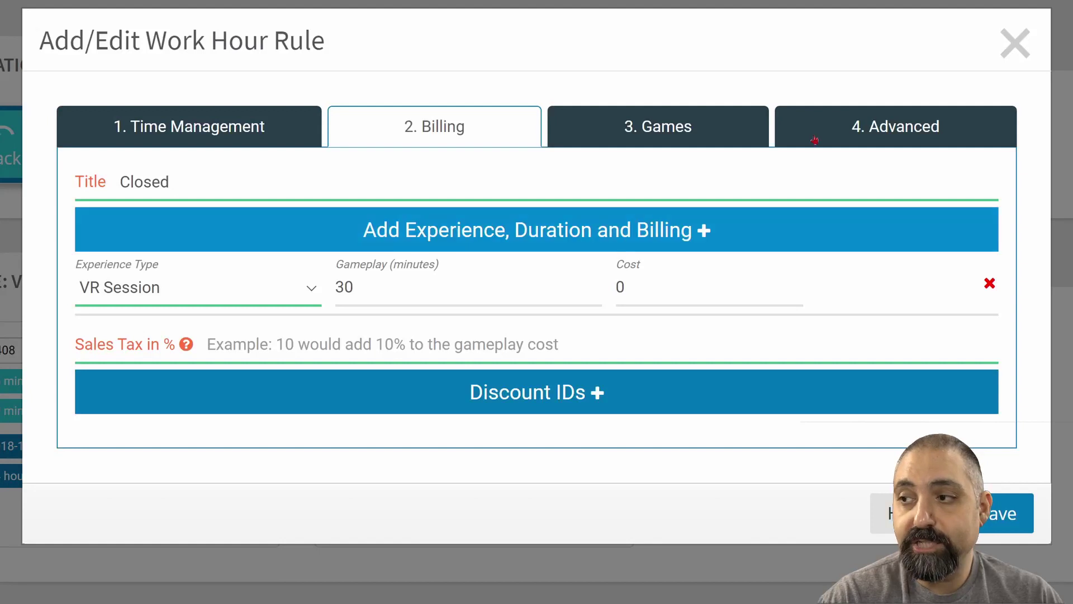
left_click(902, 123)
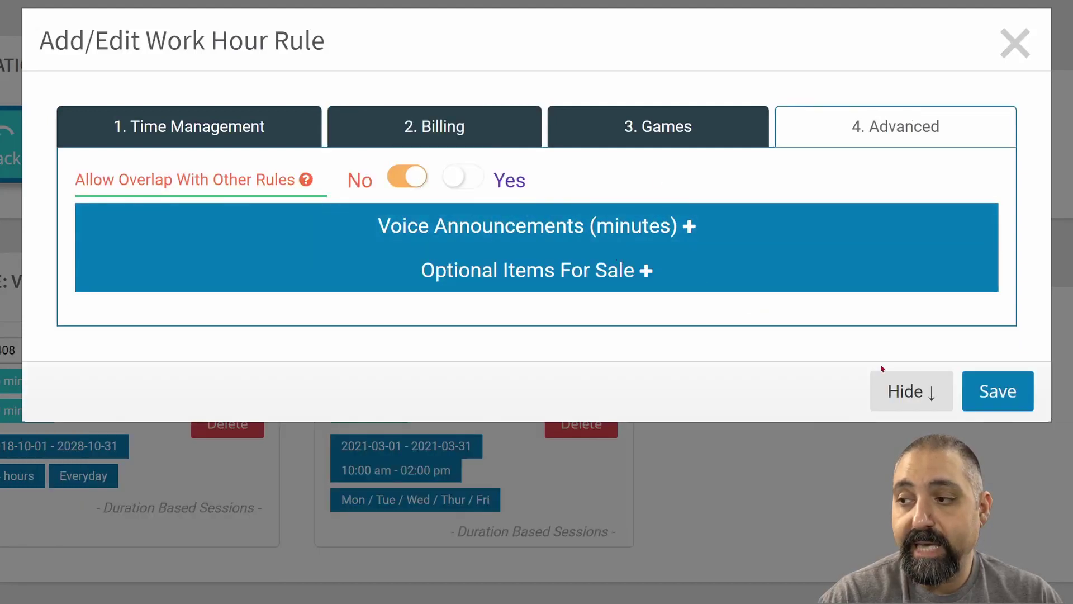
left_click(998, 391)
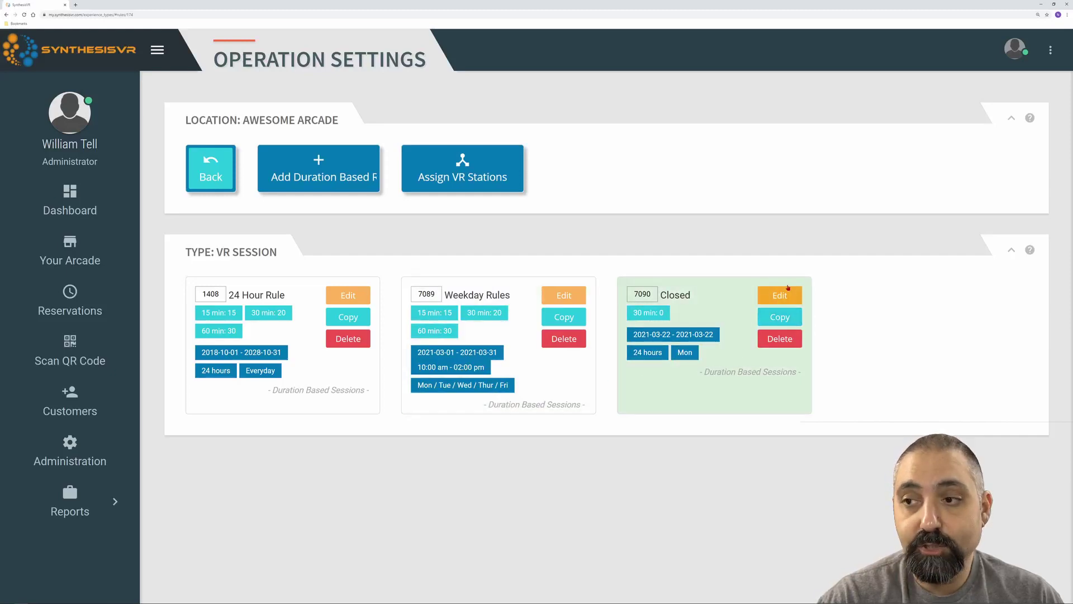
Step: Reopen the Closed rule to check its time settings, and close it without making changes
left_click(780, 295)
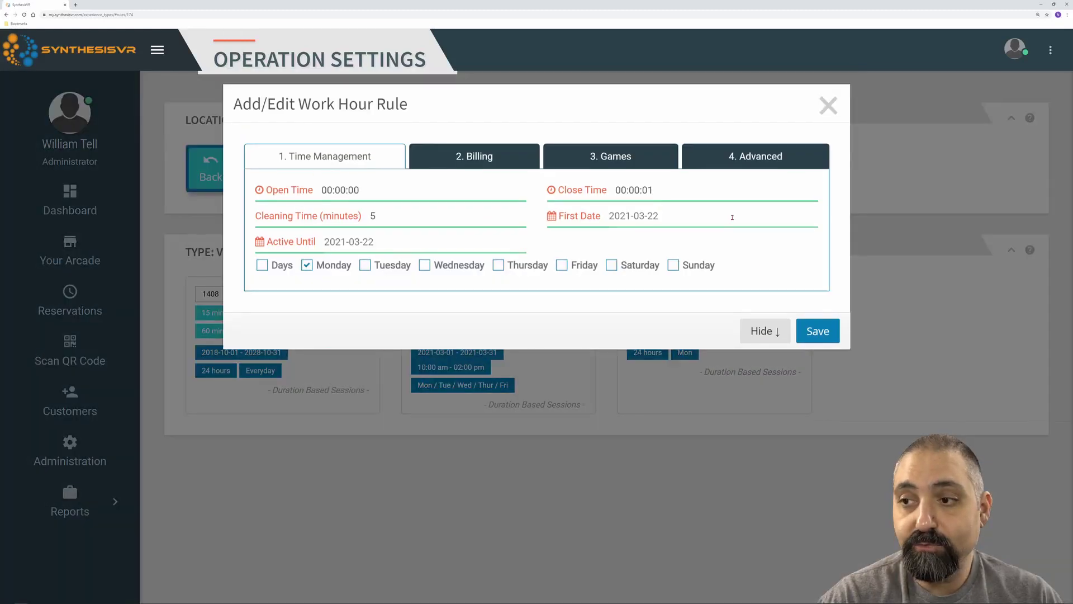
left_click(827, 114)
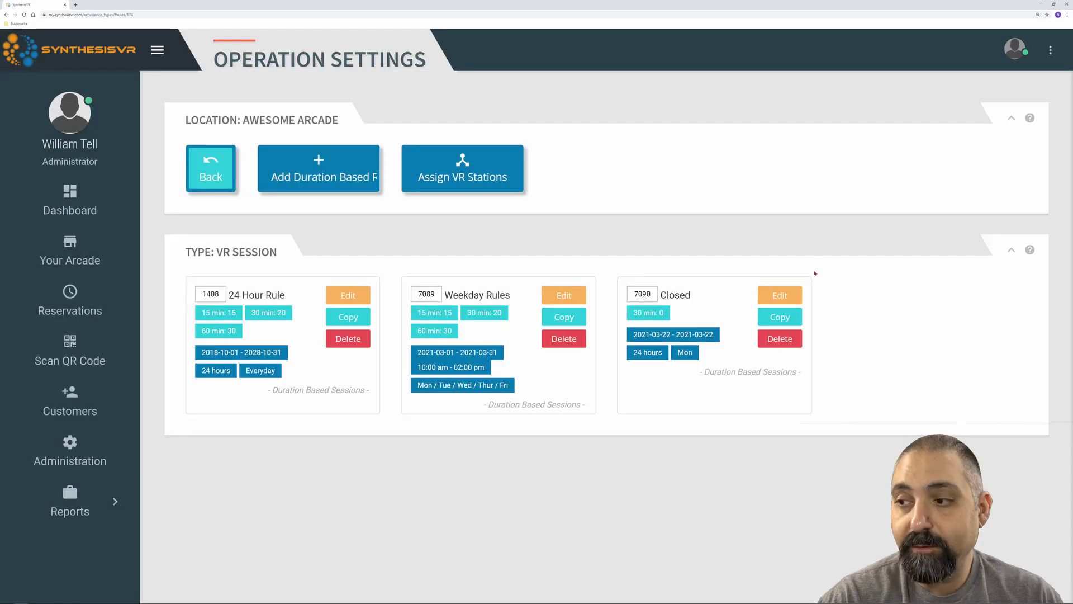
Step: Copy the Weekday Rules work hour rule and title the duplicate Weekday Afternoon
left_click(574, 322)
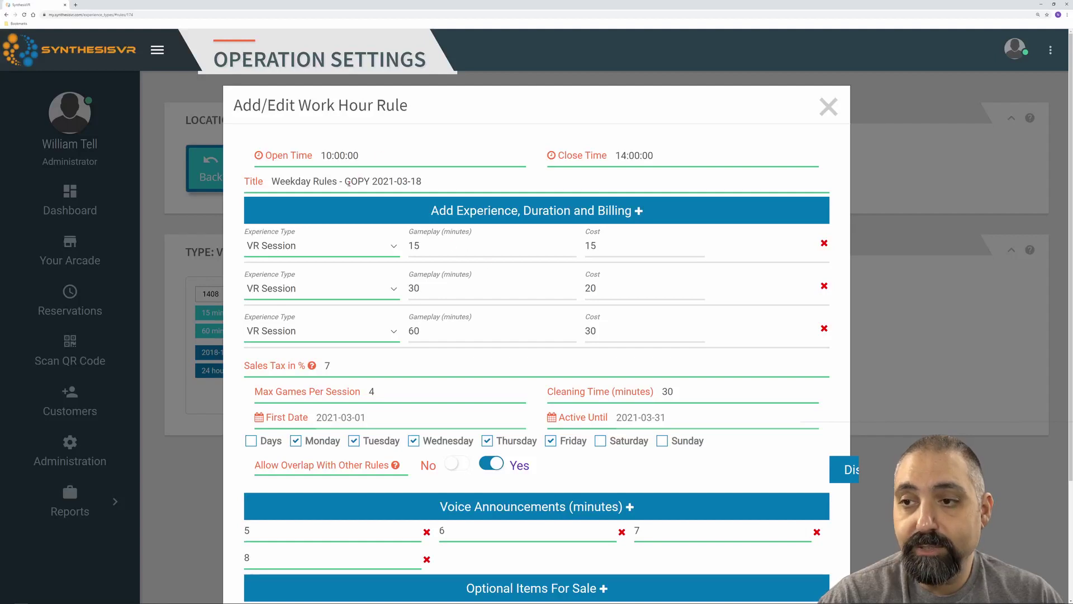
left_click_drag(312, 180, 463, 175)
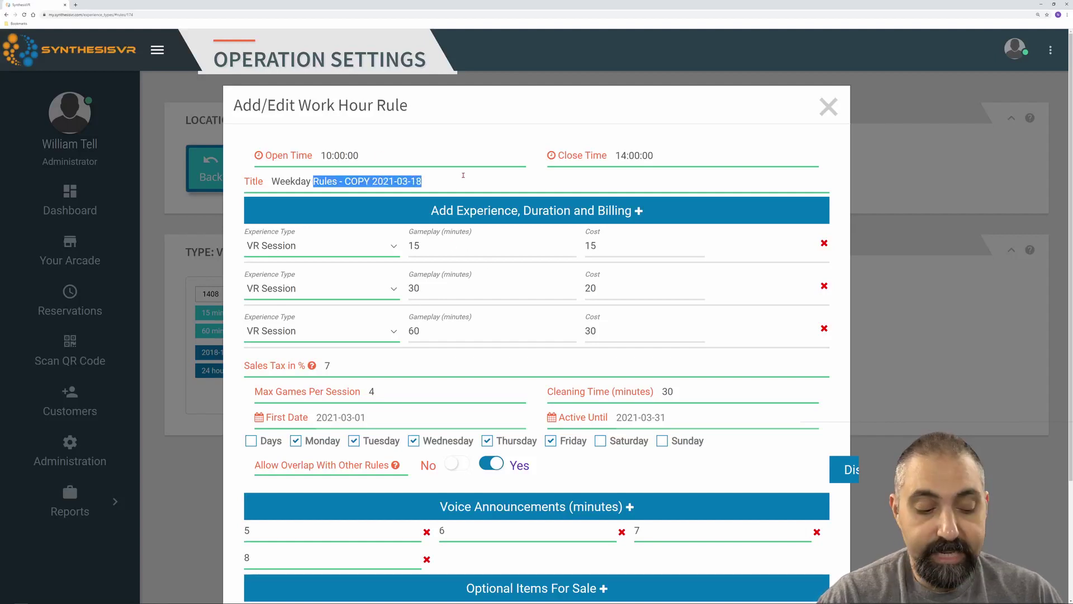
type("Afternoon")
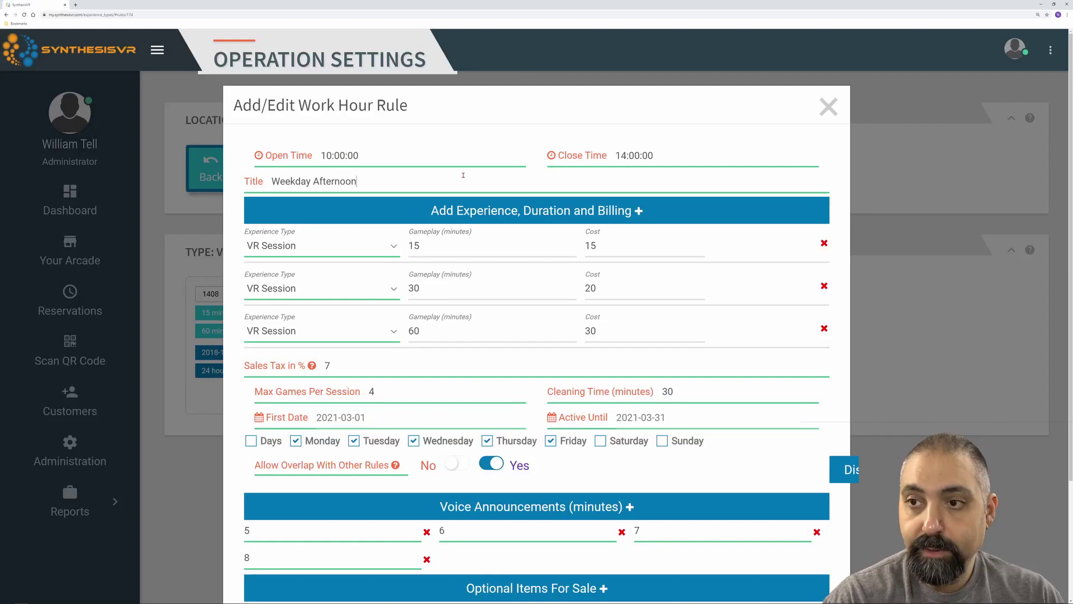
Step: Set the copied rule's open time to 14:00:00 and its close time to 22:00:00
scroll(502, 355, "down", 3)
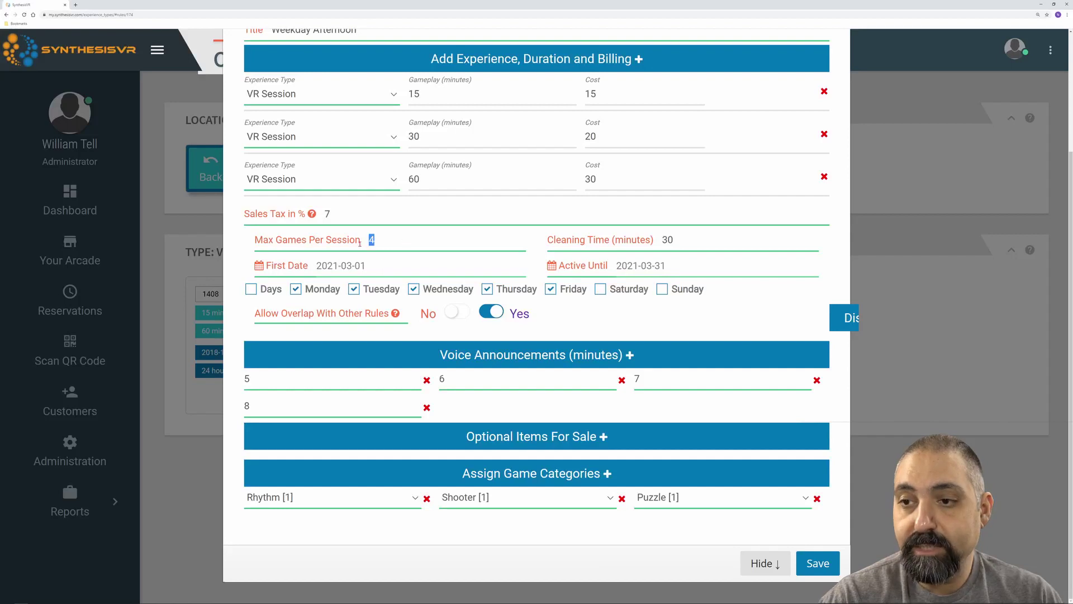
scroll(360, 244, "up", 3)
left_click(300, 142)
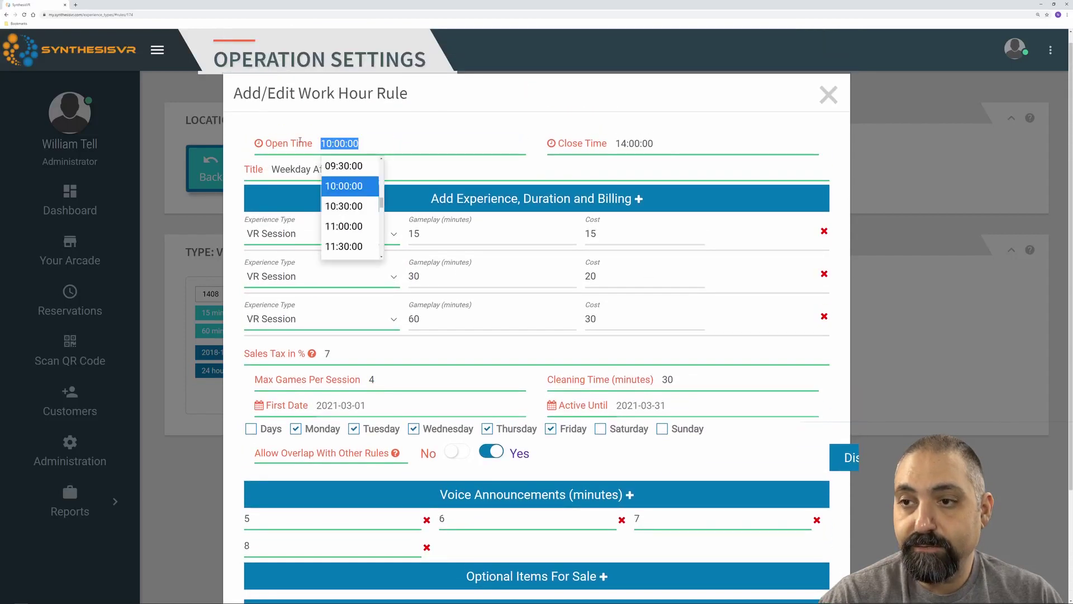
type("14")
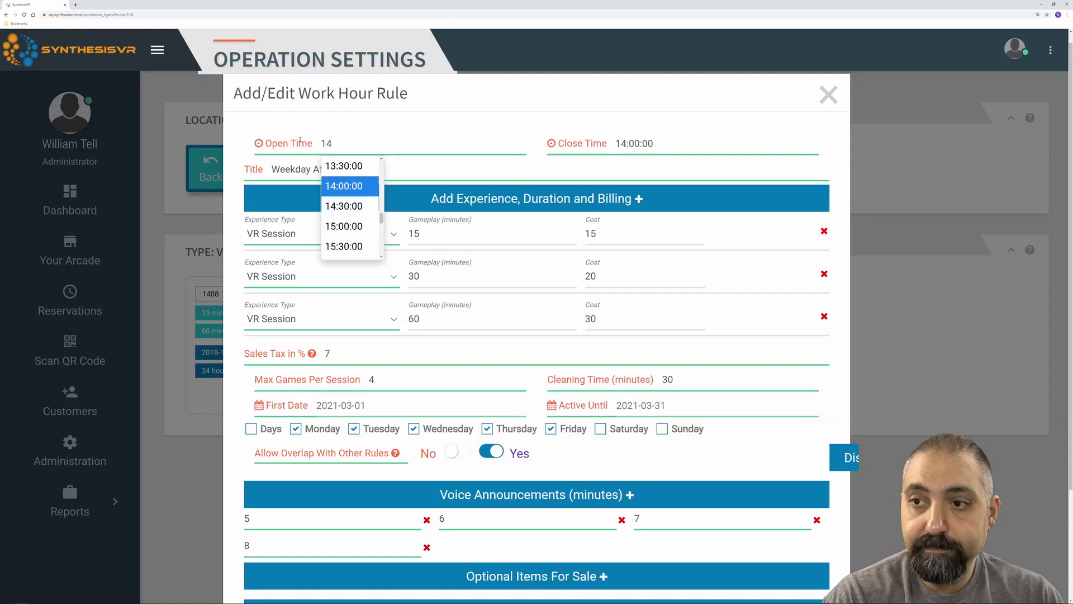
key("Tab")
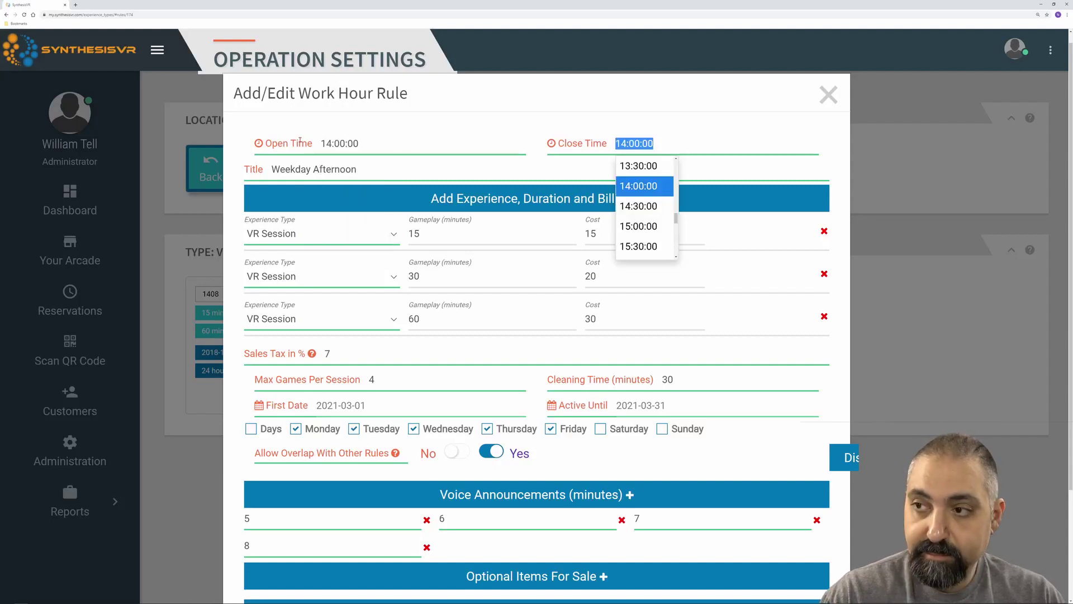
type("22")
key("Tab")
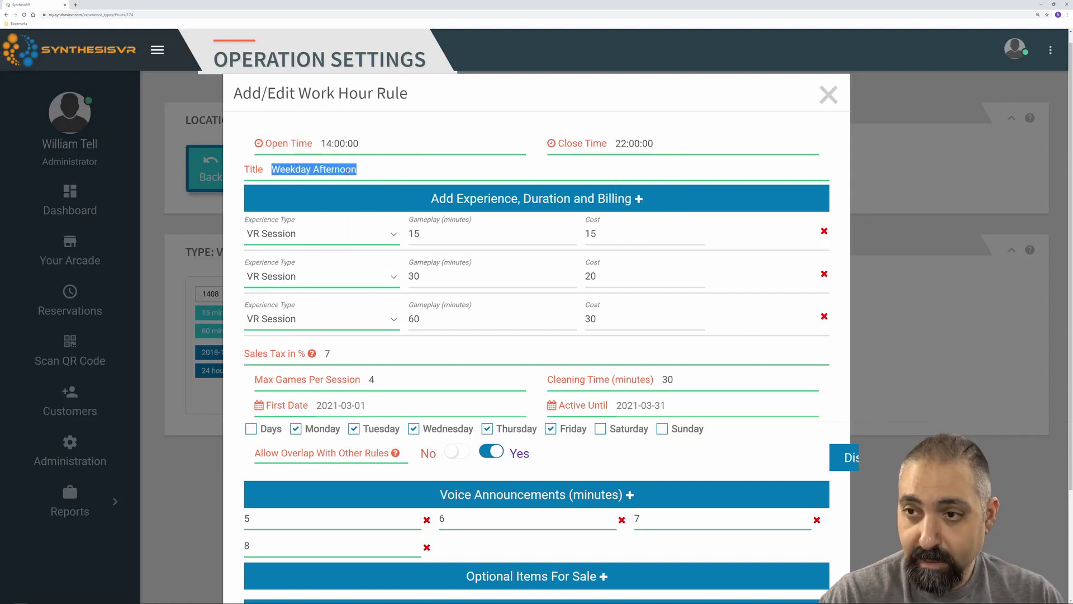
Step: Set the costs to 17 for 15 minutes, 22 for 30 minutes and 32 for 60 minutes, and save the rule
scroll(701, 451, "down", 3)
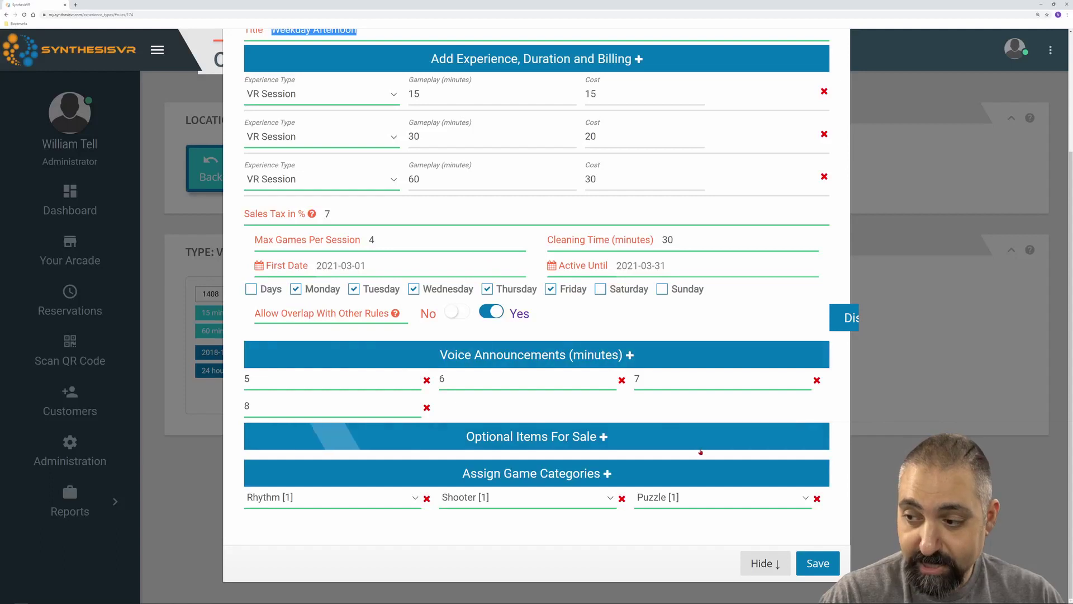
scroll(596, 156, "up", 1)
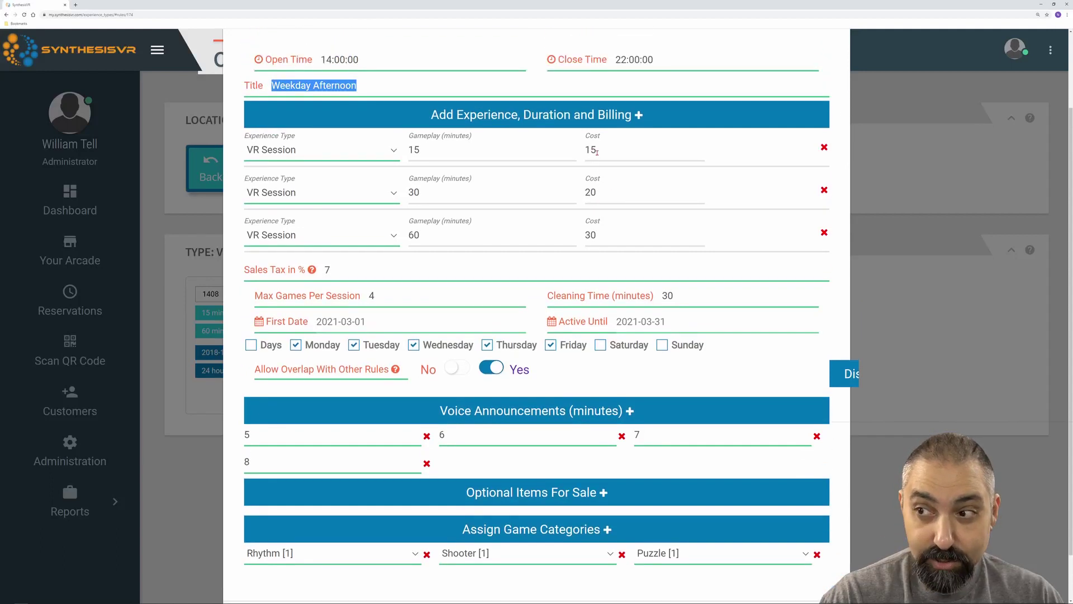
double_click(590, 149)
type("17")
key("Tab")
key("Tab")
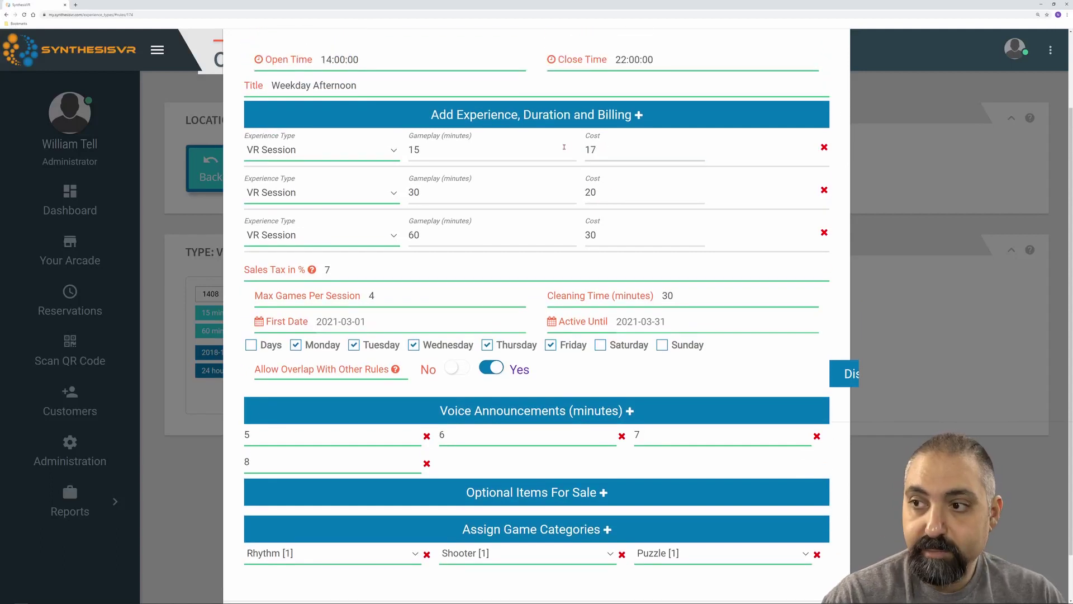
key("Tab")
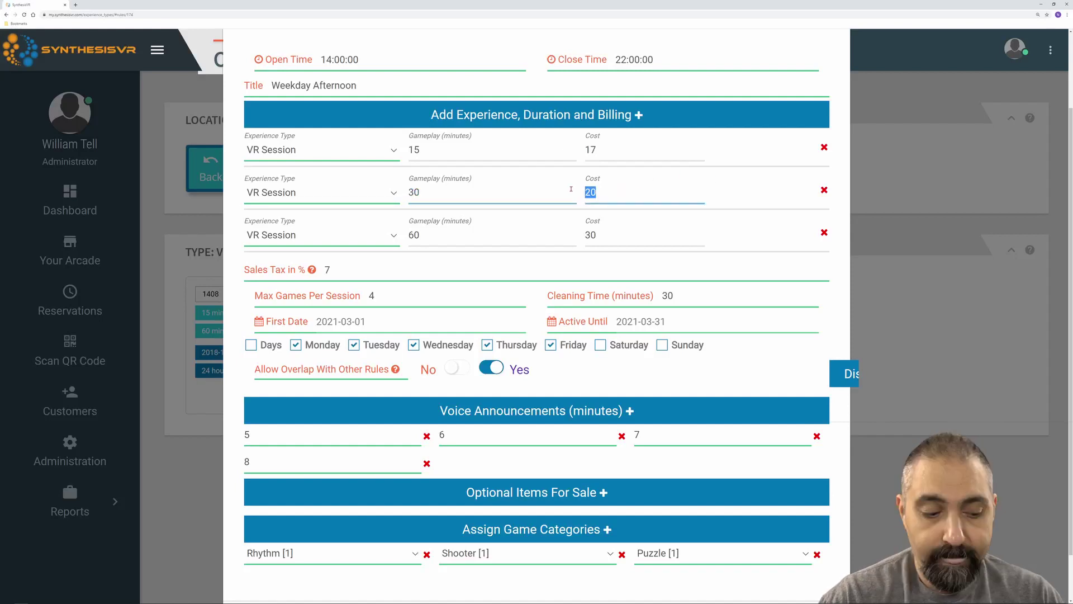
type("22")
key("Tab")
type("32")
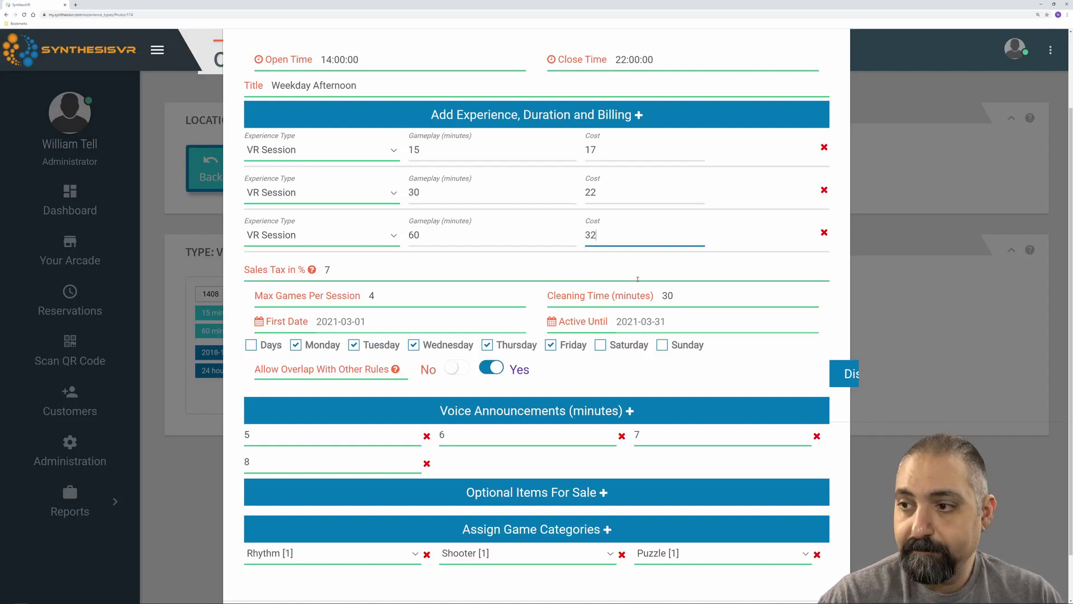
scroll(726, 405, "down", 1)
left_click(815, 563)
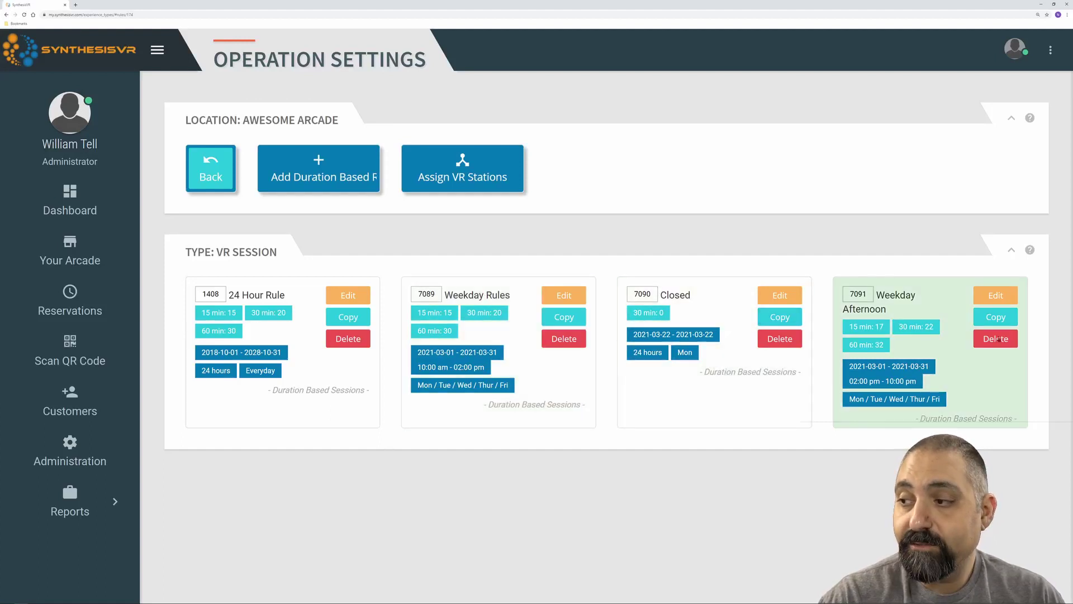
Step: Delete the Closed work hour rule from the VR Session type
left_click(786, 340)
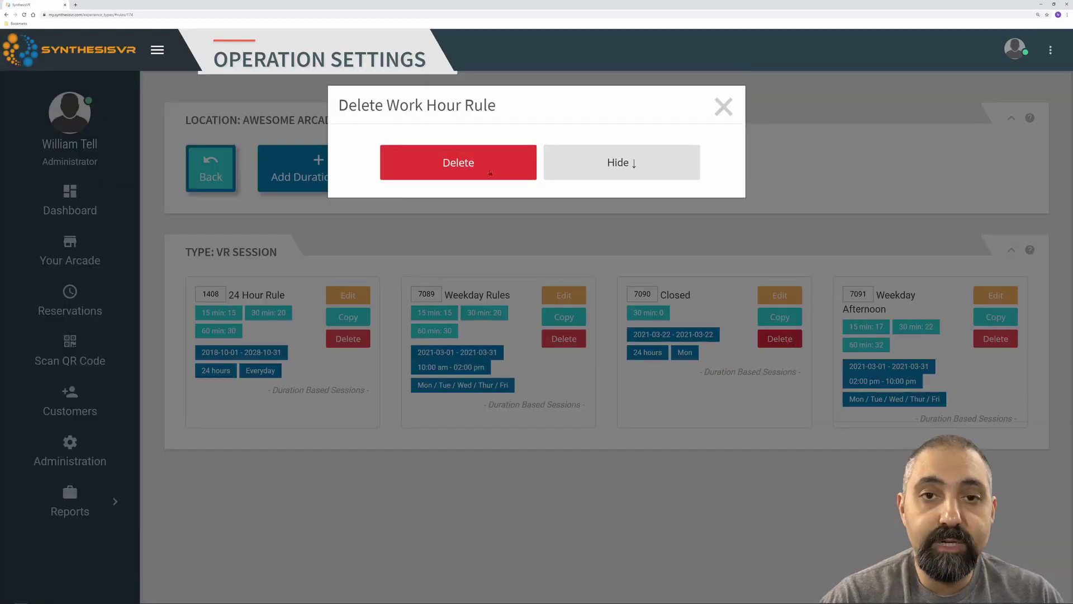
left_click(490, 173)
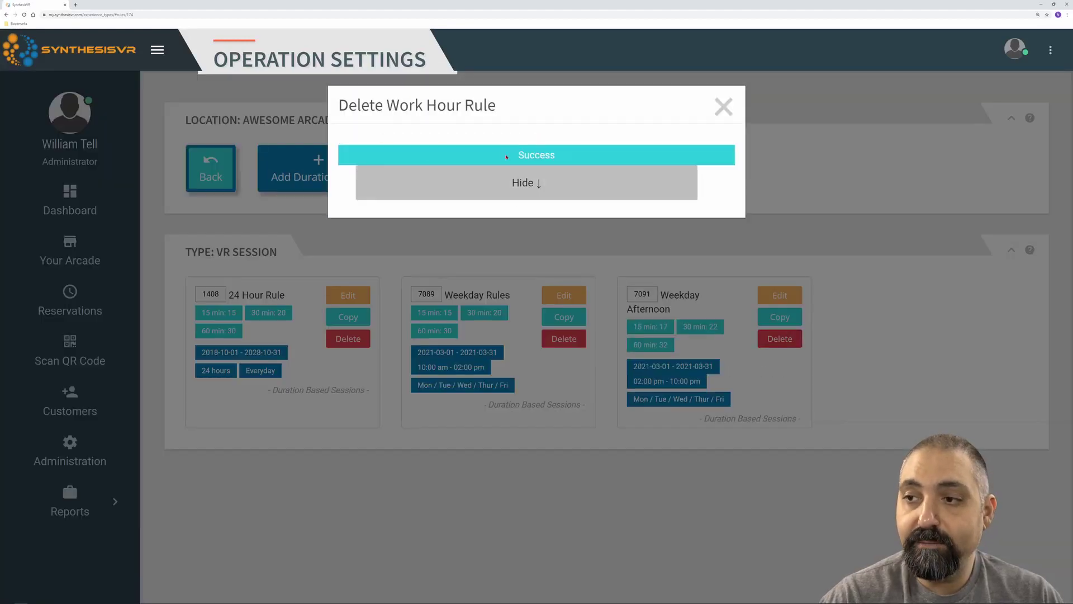